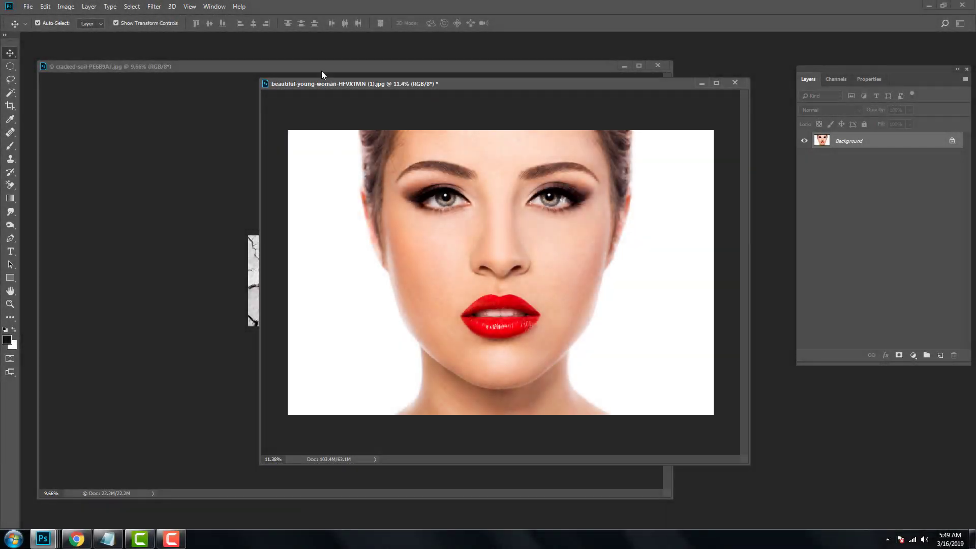
Drag the cracked-soil image into the portrait and scale it to about 153% over the face
left_click(321, 75)
mouse_move(305, 243)
left_mouse_down()
mouse_move(666, 294)
mouse_move(359, 179)
mouse_move(382, 186)
left_mouse_up()
left_click_drag(568, 241, 716, 307)
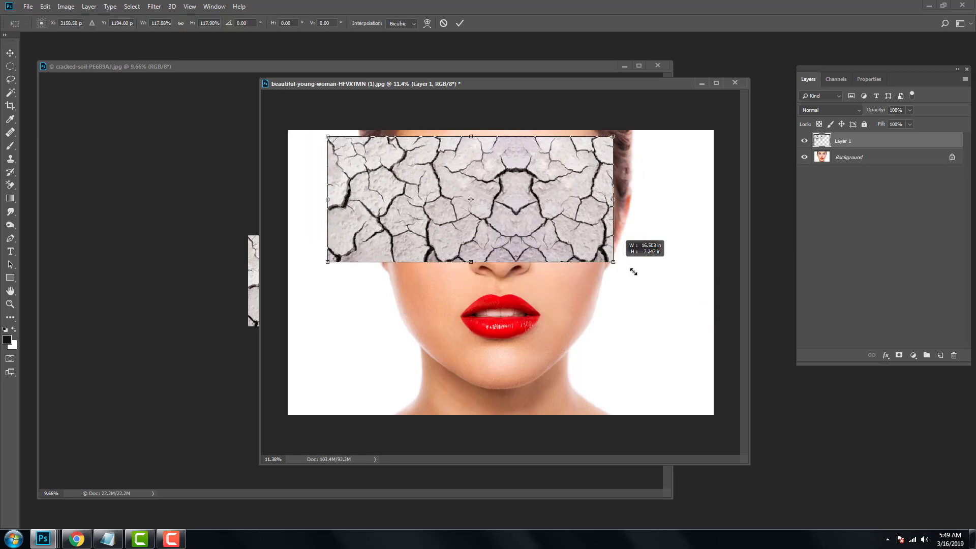
left_click_drag(605, 261, 589, 252)
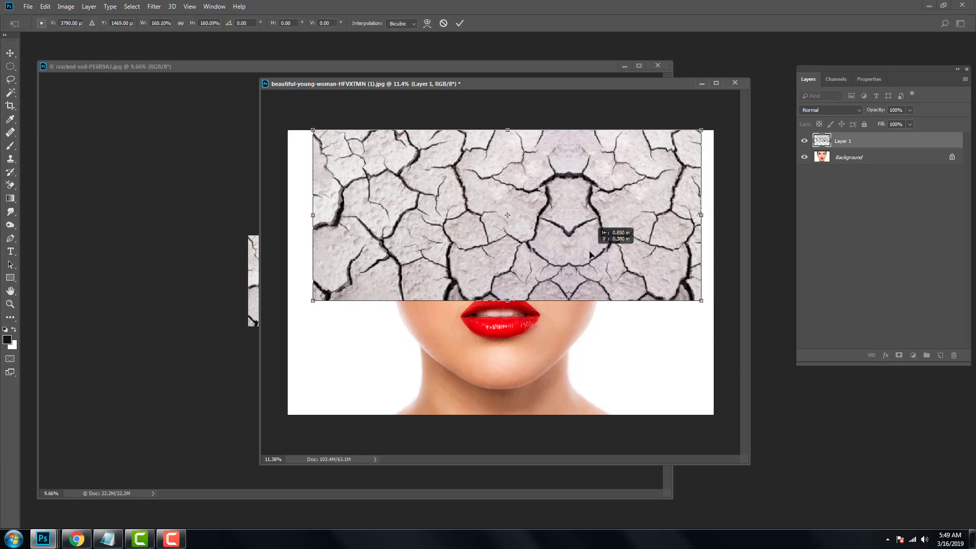
left_click_drag(701, 306, 688, 299)
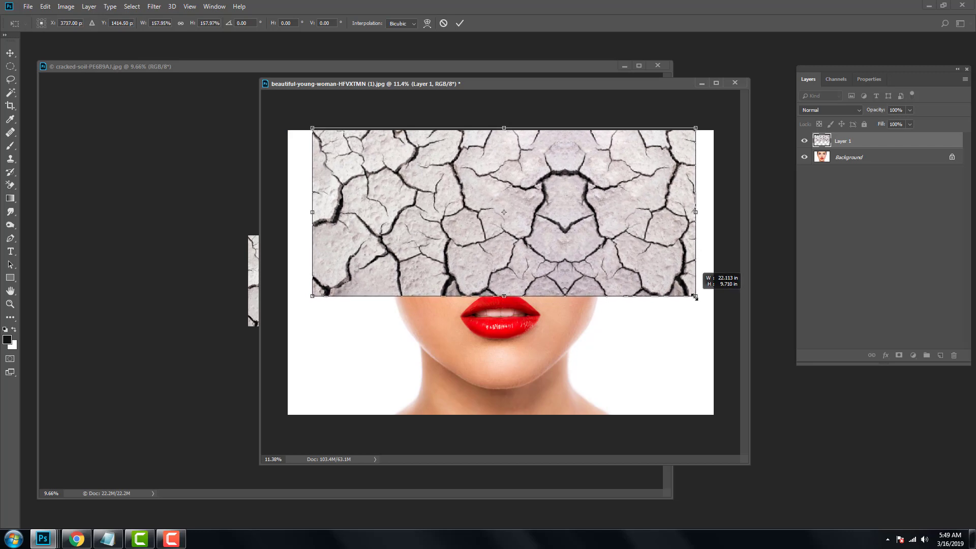
left_click_drag(504, 248, 507, 249)
key("Return")
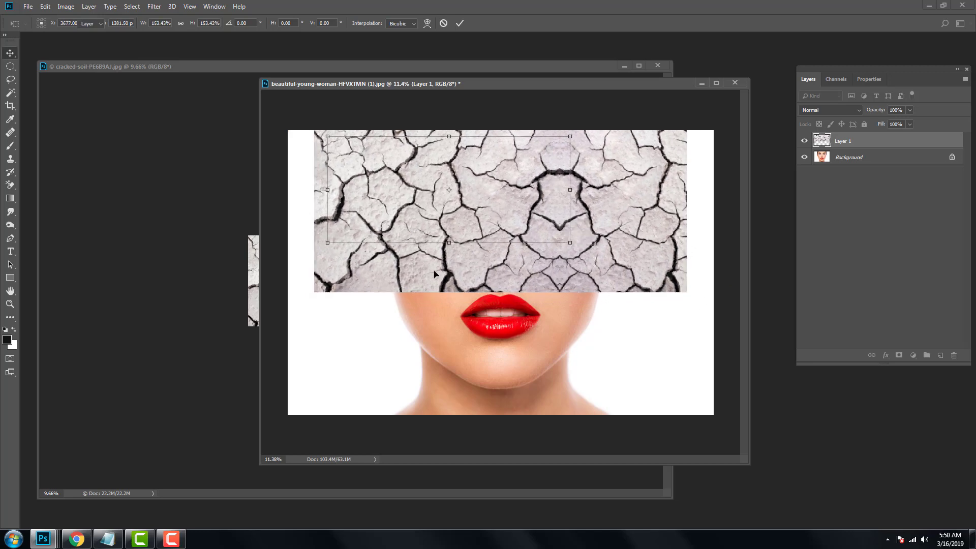
Set the crack layer to Multiply blend mode at 77% opacity
left_click(834, 112)
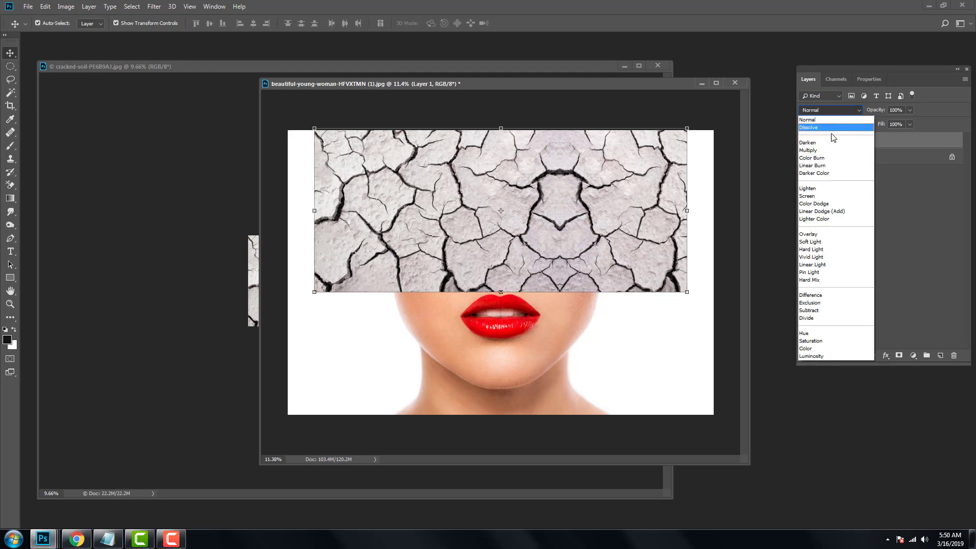
left_click(818, 158)
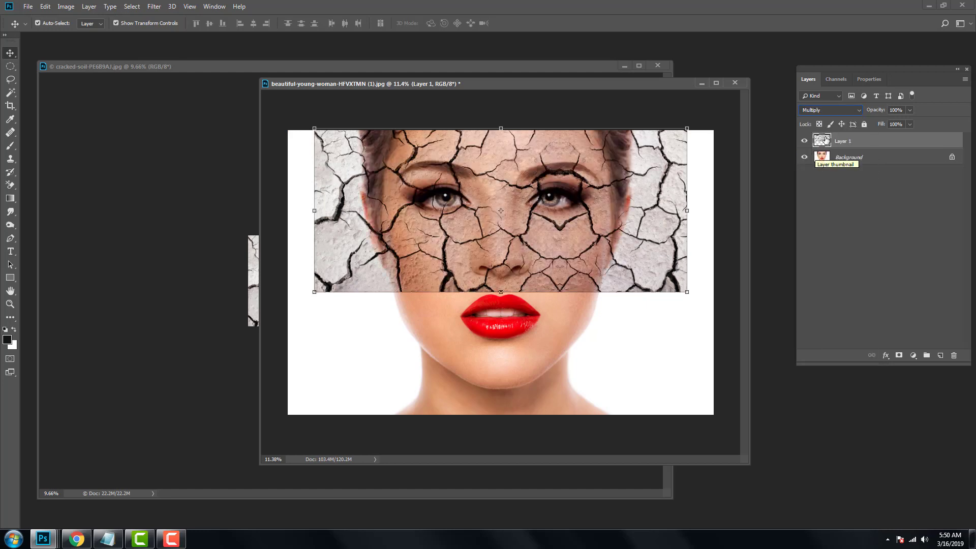
left_click_drag(910, 111, 899, 120)
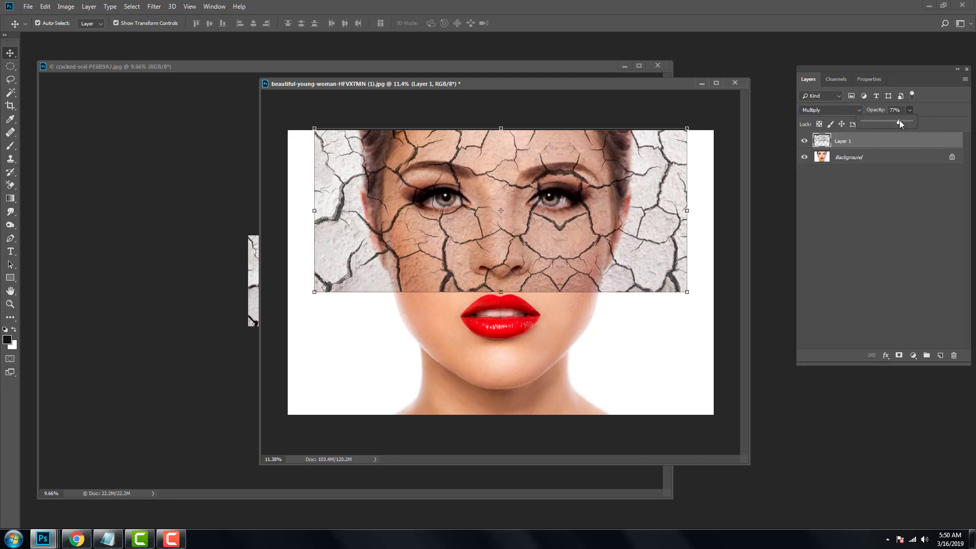
Duplicate the Background layer as 'bg', then reselect the cracked-soil Layer 1
left_click(856, 159)
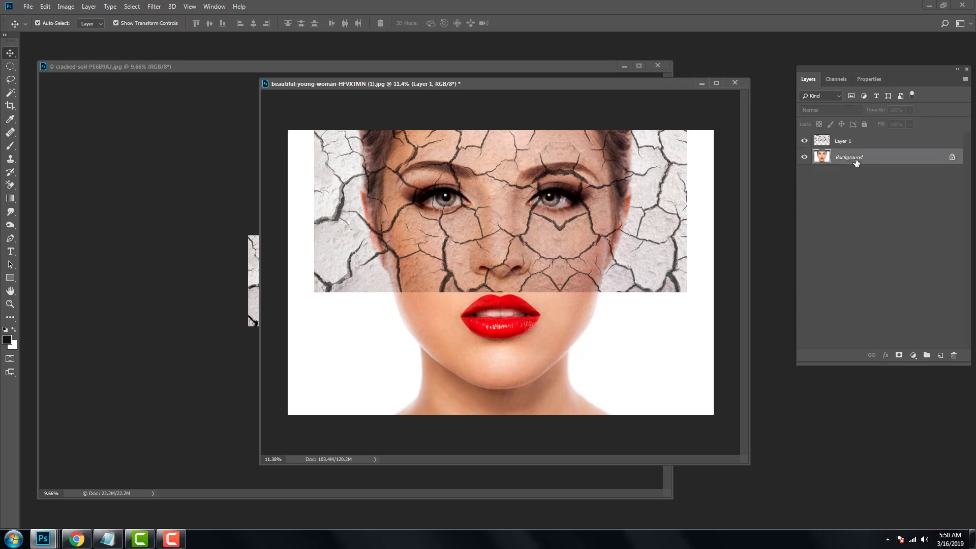
right_click(855, 160)
left_click(889, 180)
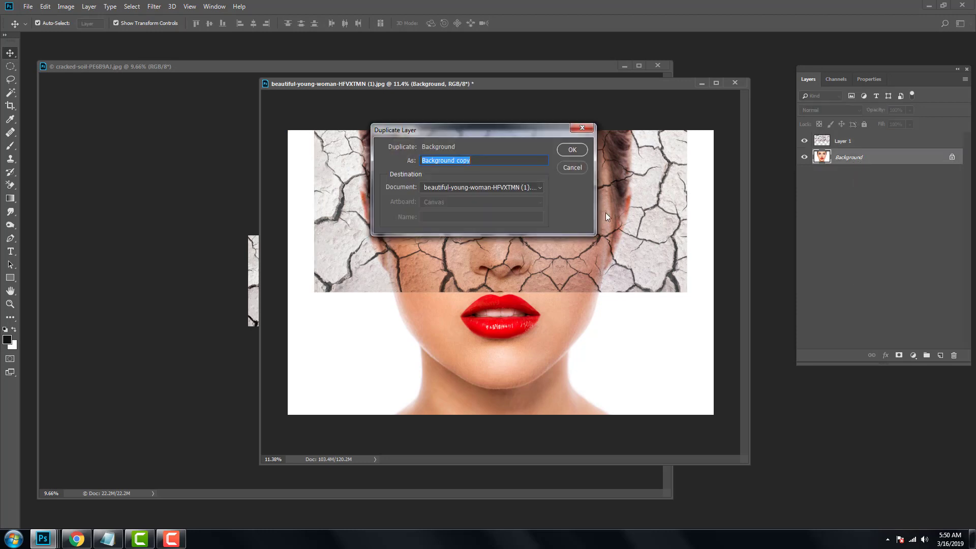
type("bg")
key("Return")
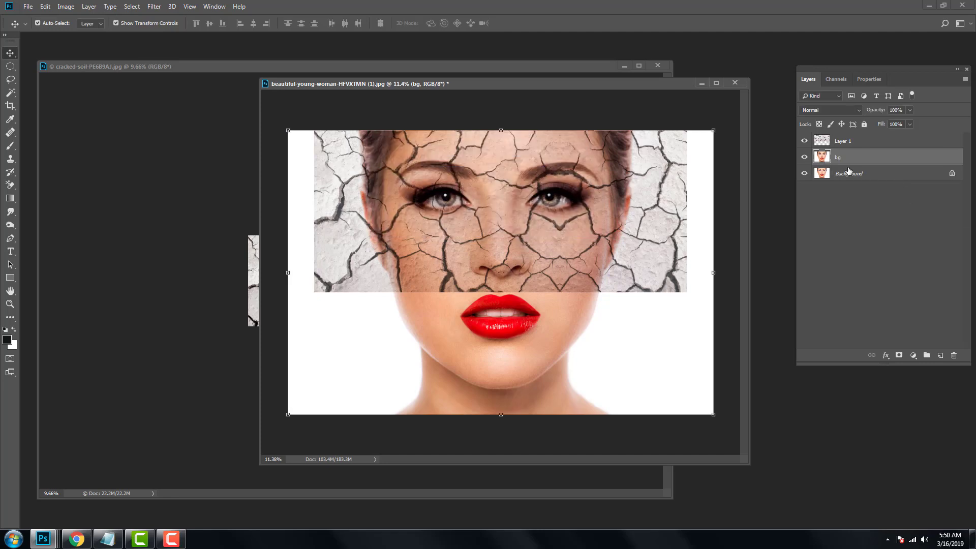
left_click(840, 142)
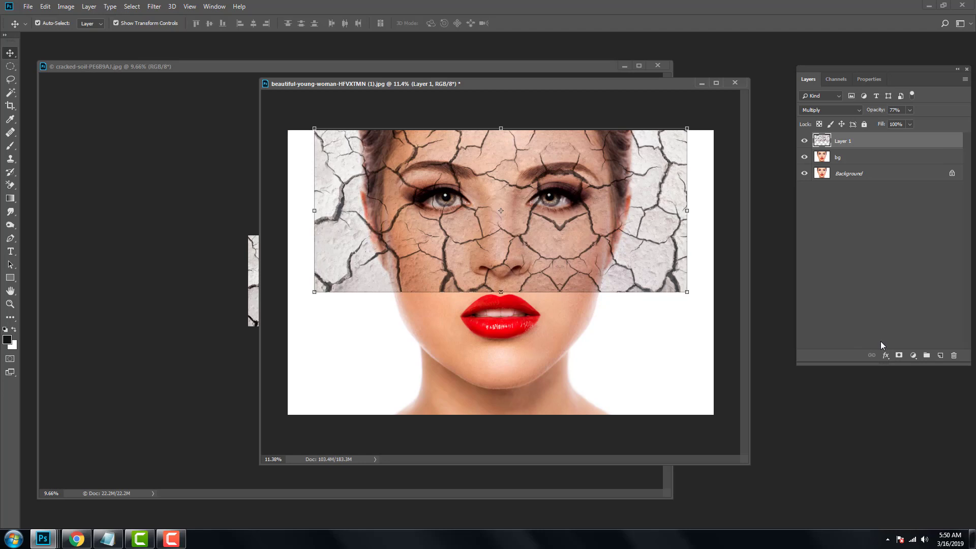
Open Liquify on the crack layer with the Background photo shown as the backdrop
left_click(153, 7)
left_click(218, 97)
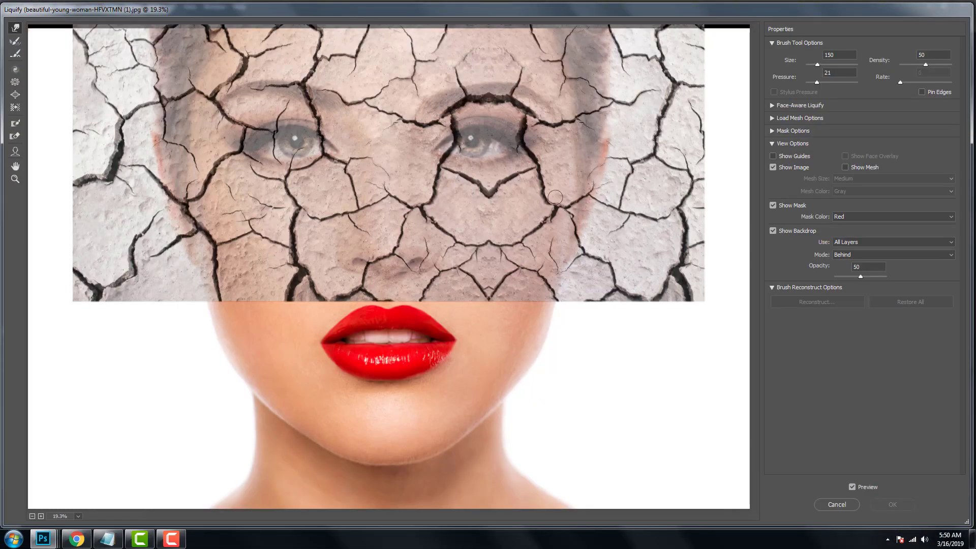
left_click(773, 231)
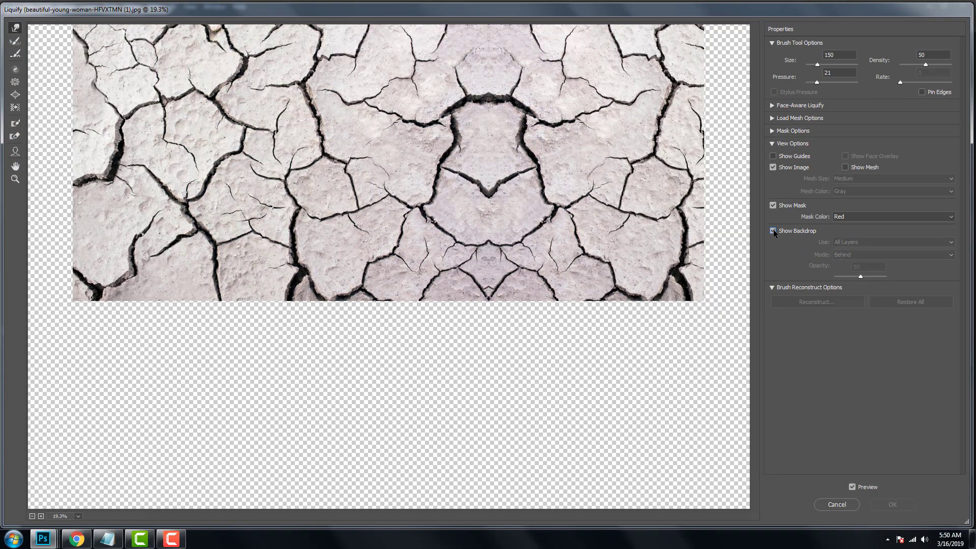
left_click(864, 243)
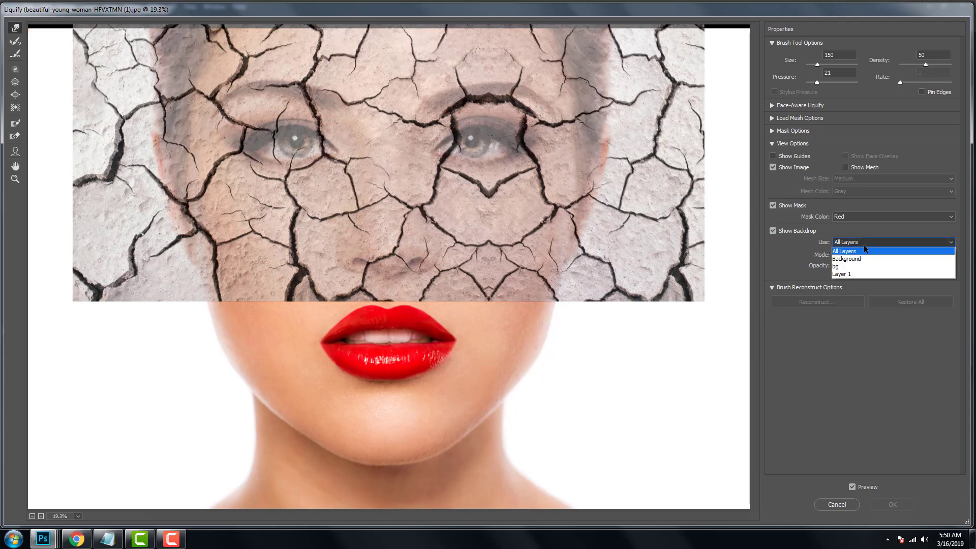
left_click(852, 274)
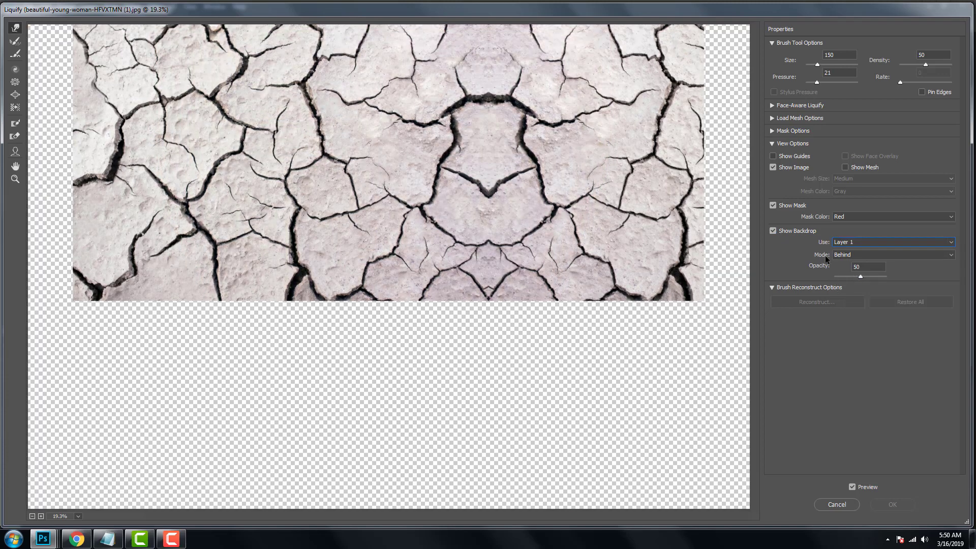
left_click(843, 242)
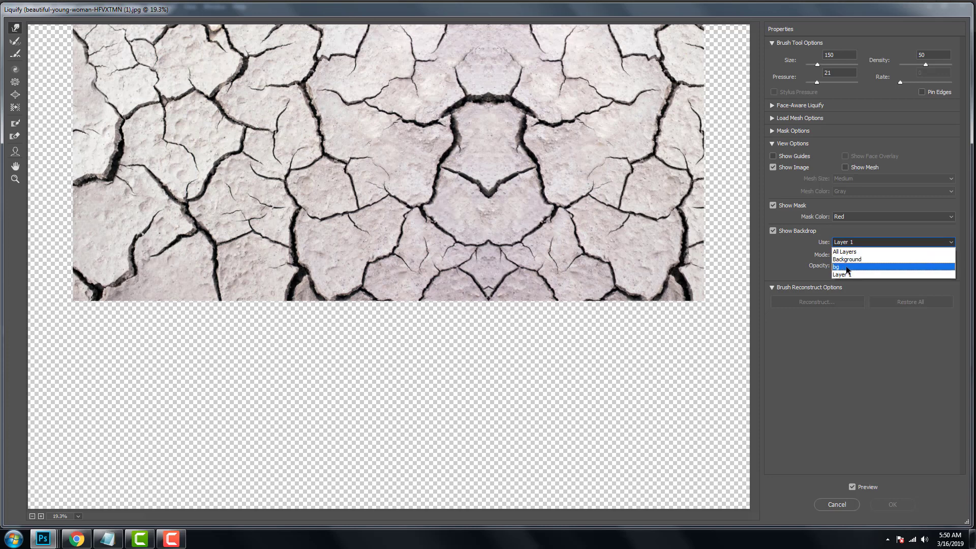
left_click(849, 259)
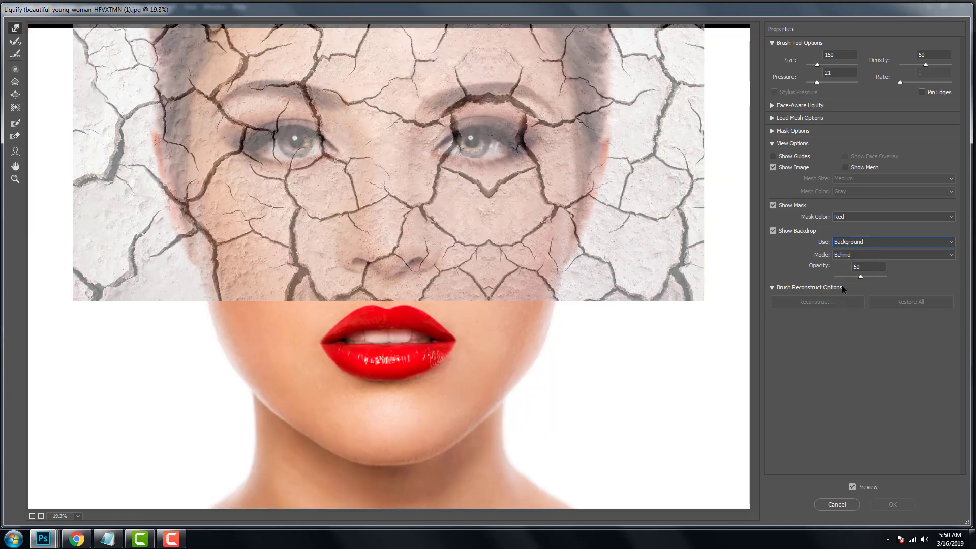
left_click(864, 255)
left_click(859, 273)
left_click_drag(861, 278, 865, 279)
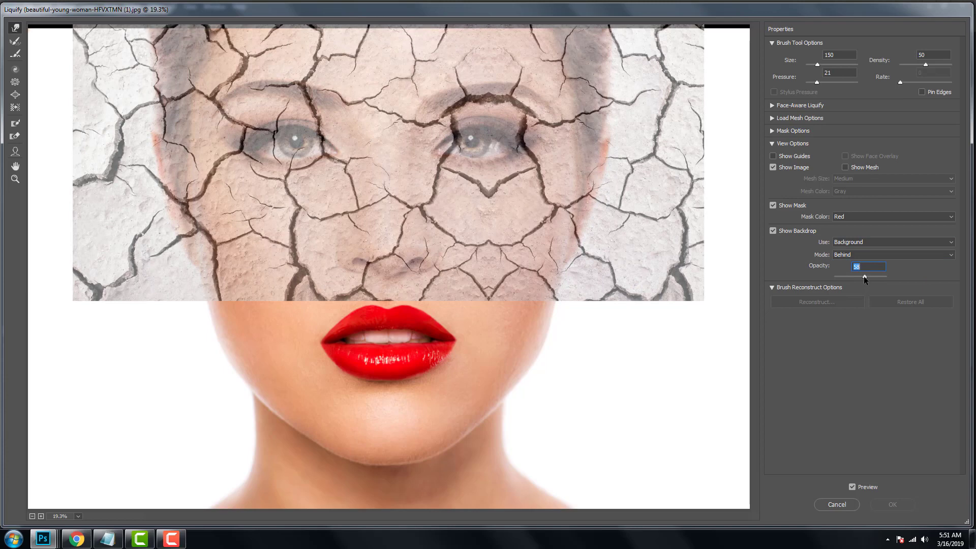
Warp the cracks to the face shape with a 600-size, lower-pressure brush and apply
left_click(815, 83)
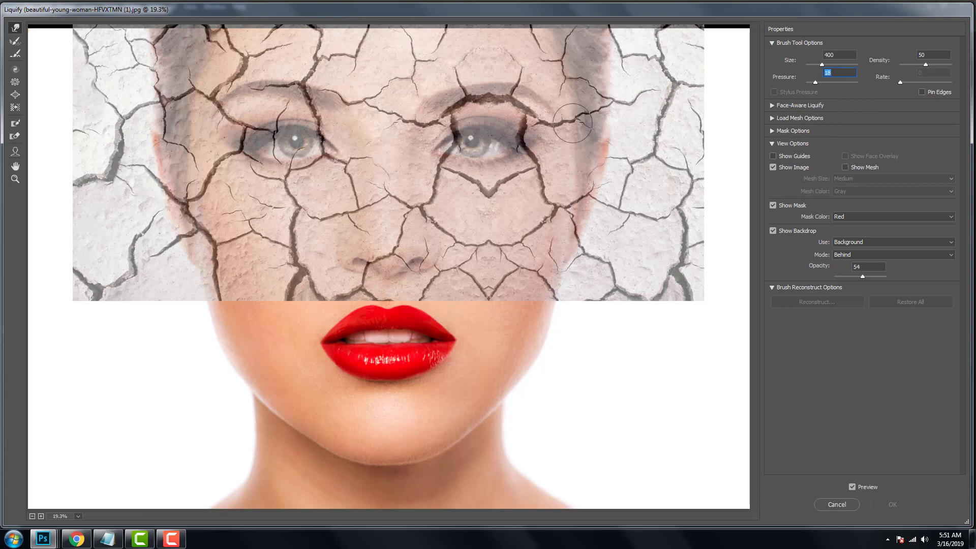
key("bracketright")
key("bracketright")
left_click_drag(573, 124, 592, 185)
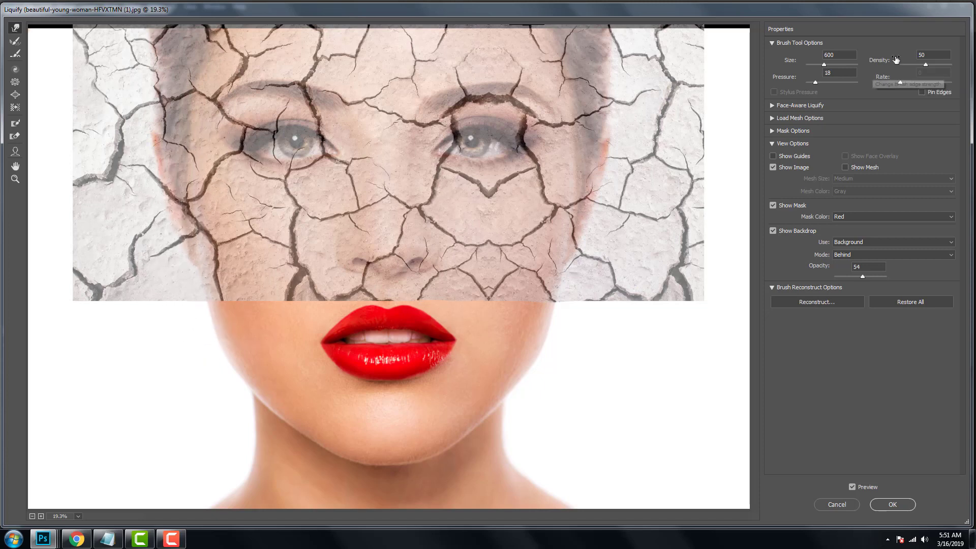
left_click(893, 505)
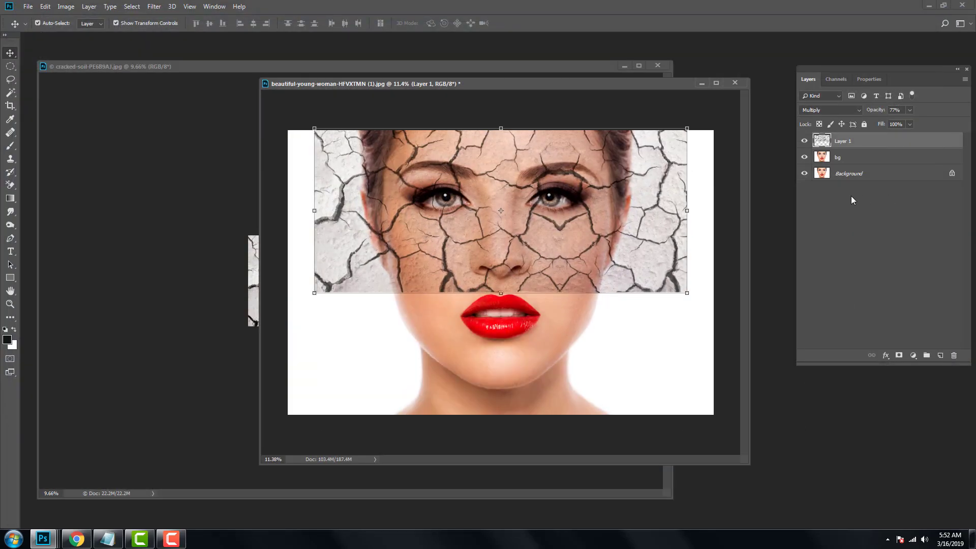
Add a black mask and paint the cracks back in white over brow and forehead at brush size 1100
left_click(898, 356, "alt")
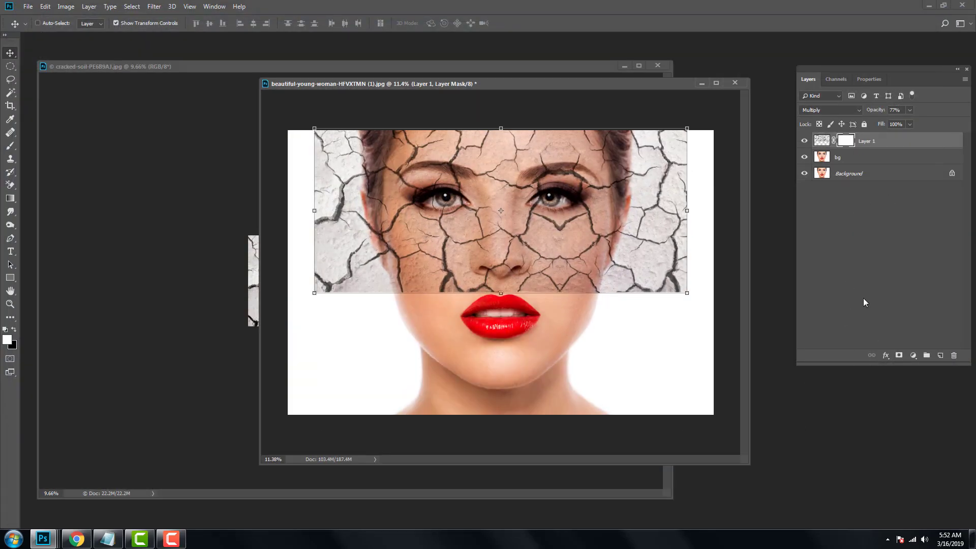
left_click(10, 147)
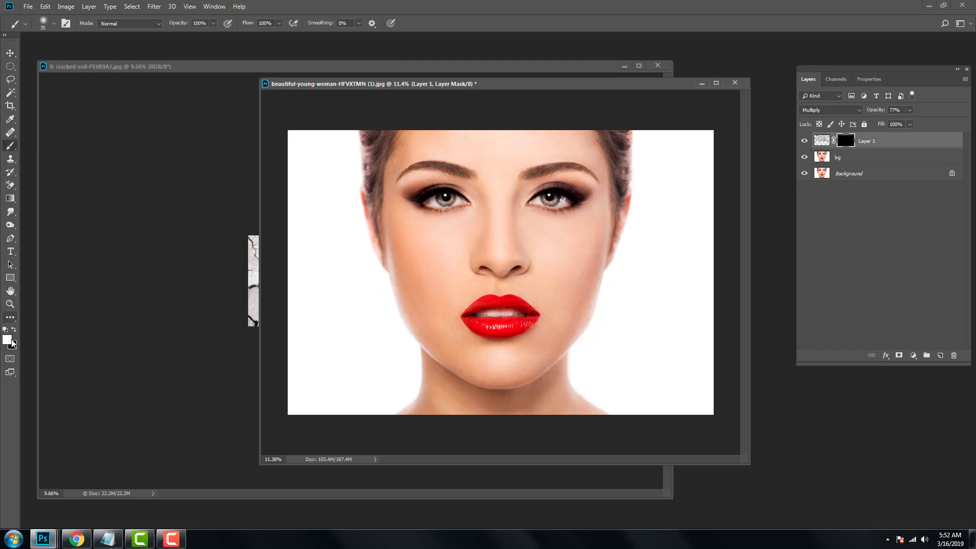
left_click(7, 340)
left_click(613, 248)
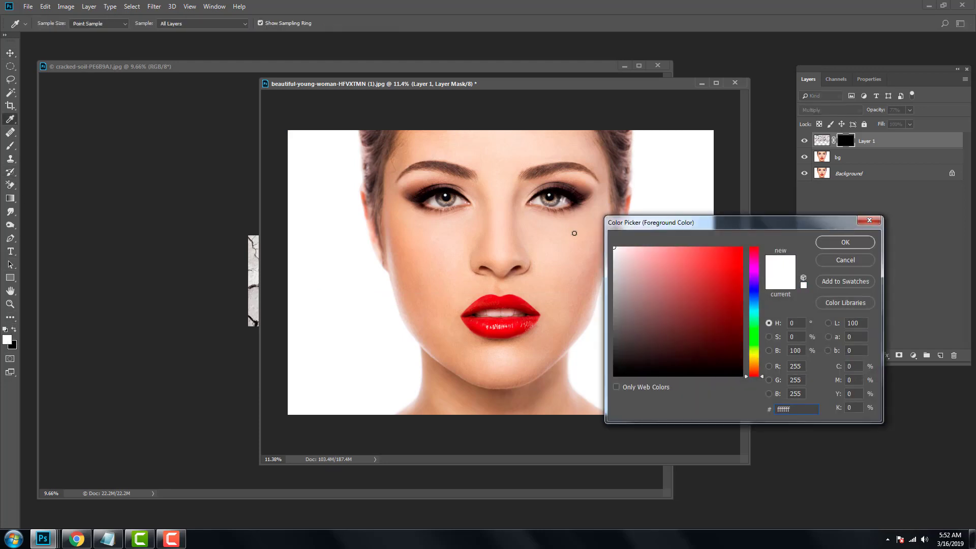
left_click(844, 243)
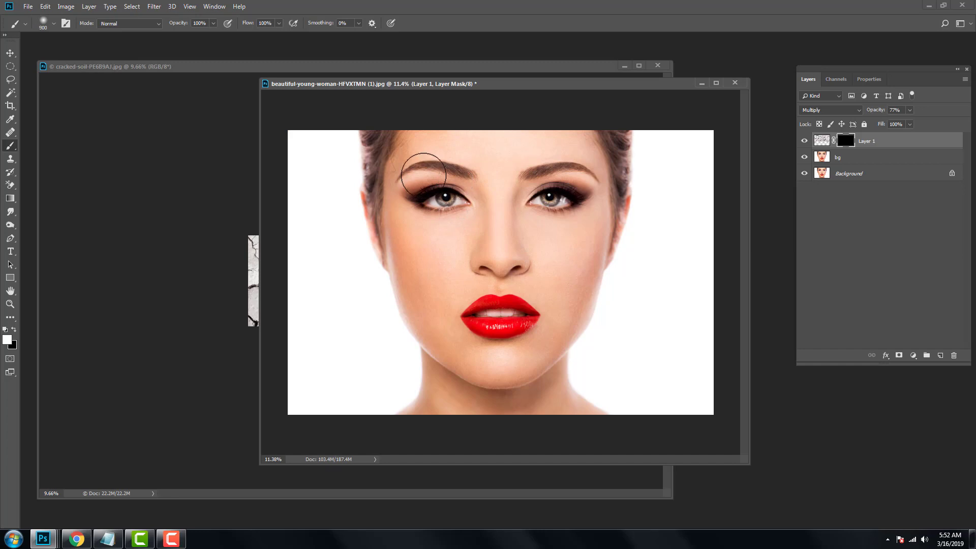
key("bracketright")
mouse_move(424, 175)
left_mouse_down()
mouse_move(521, 150)
mouse_move(582, 204)
mouse_move(559, 234)
mouse_move(523, 198)
mouse_move(401, 224)
mouse_move(414, 244)
mouse_move(574, 259)
mouse_move(584, 224)
mouse_move(565, 195)
mouse_move(487, 228)
mouse_move(480, 245)
mouse_move(421, 278)
mouse_move(489, 243)
mouse_move(562, 270)
mouse_move(434, 276)
mouse_move(593, 279)
mouse_move(503, 330)
mouse_move(541, 321)
left_mouse_up()
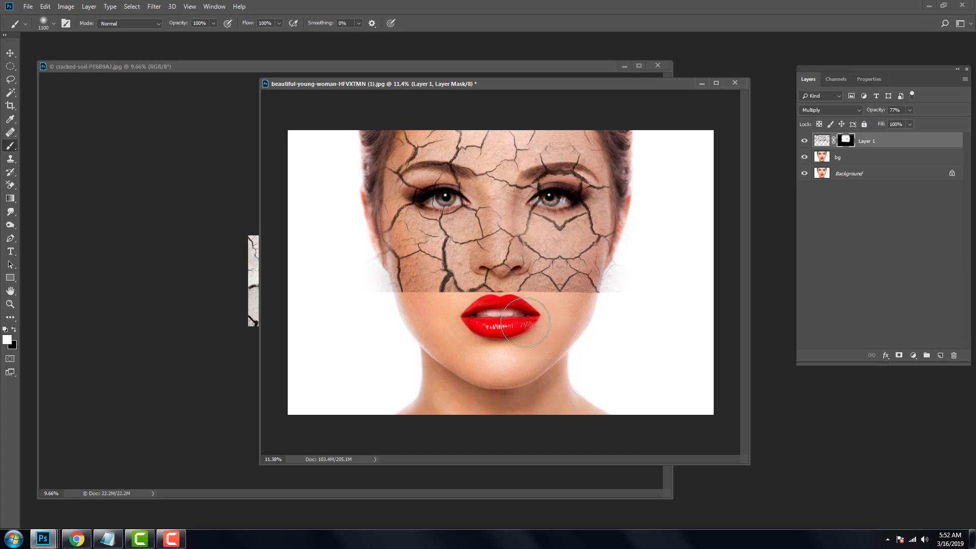
Paint black on the mask at 40% opacity with an 800-1300 brush to fade the edges
left_click(14, 330)
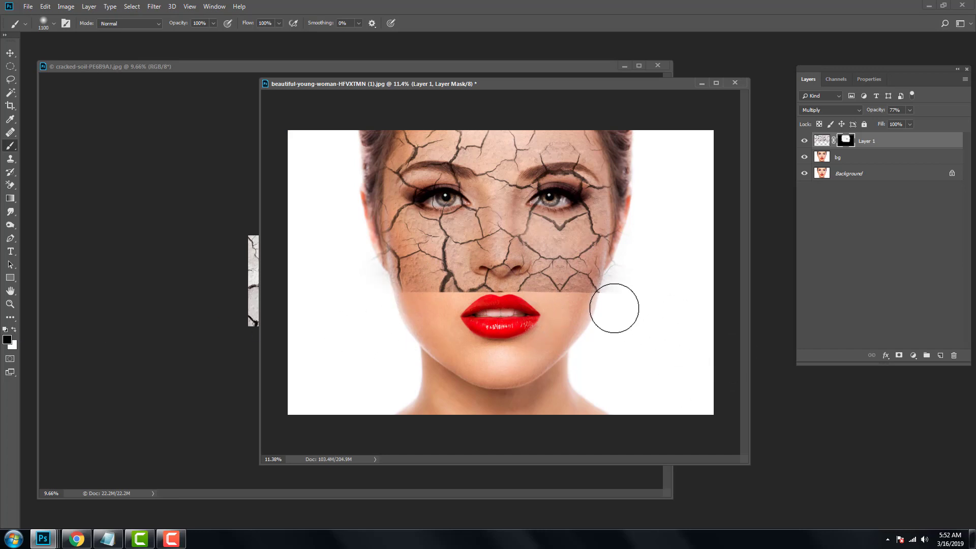
key("bracketleft")
key("bracketleft")
key("bracketleft")
key("bracketleft")
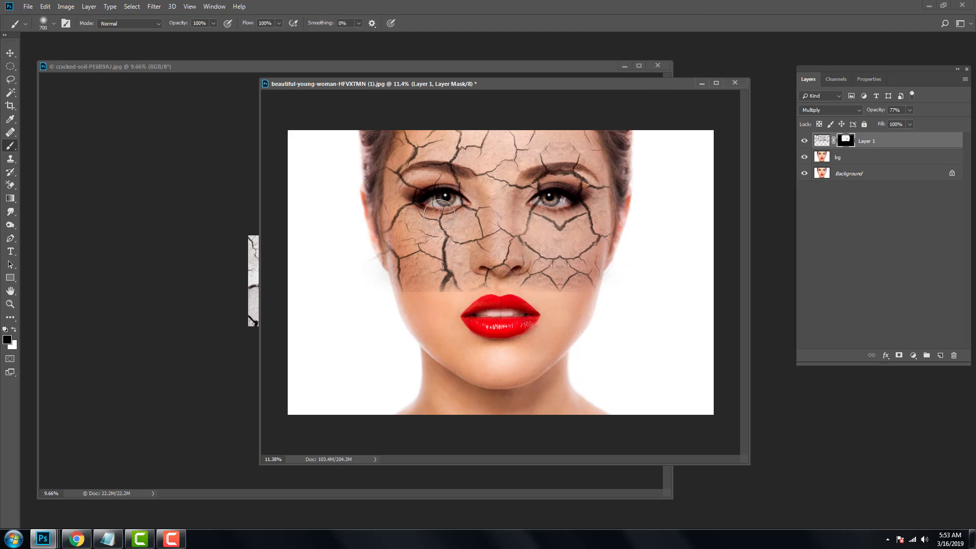
left_click(213, 23)
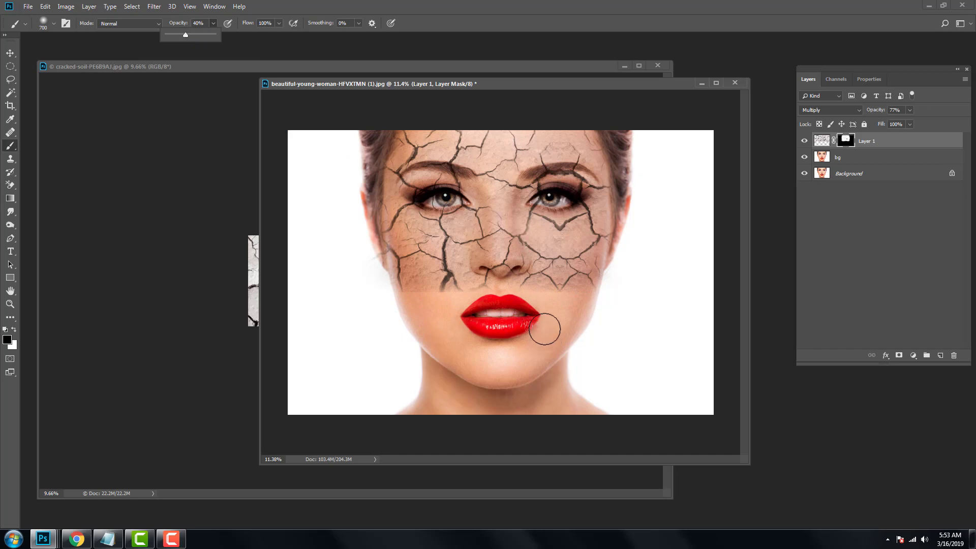
key("bracketright")
key("bracketright")
key("bracketright")
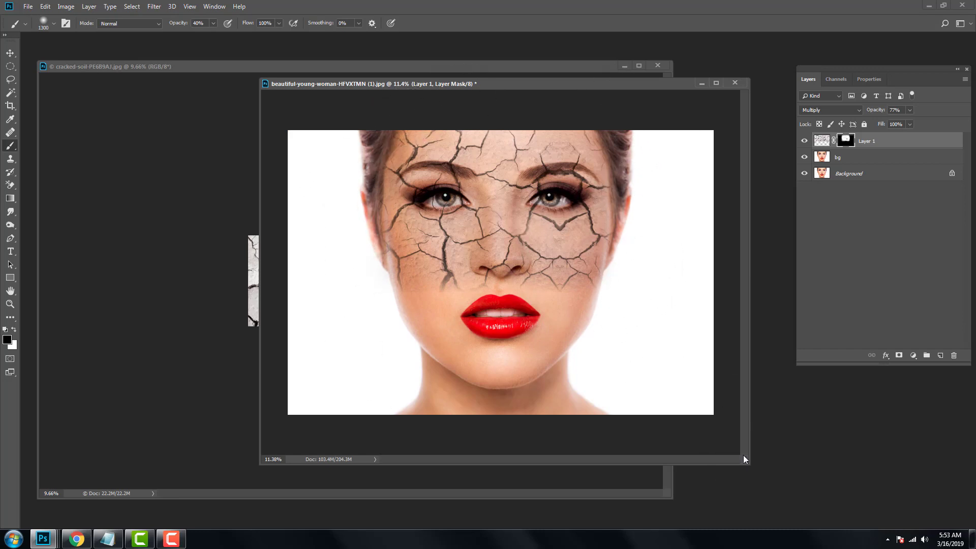
Dock and enlarge the portrait window, zoom in, and stamp all visible layers into Layer 2
left_click_drag(743, 459, 810, 523)
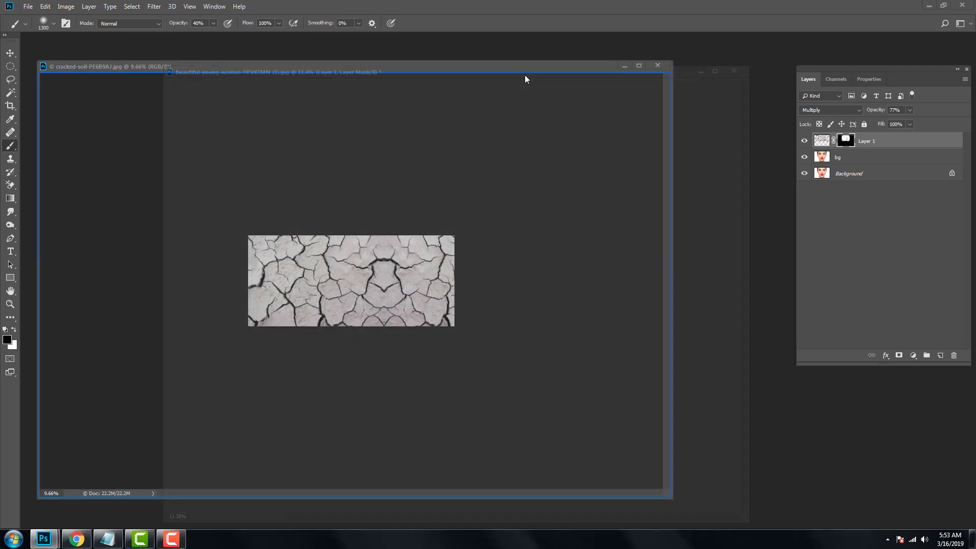
left_click_drag(553, 76, 523, 76)
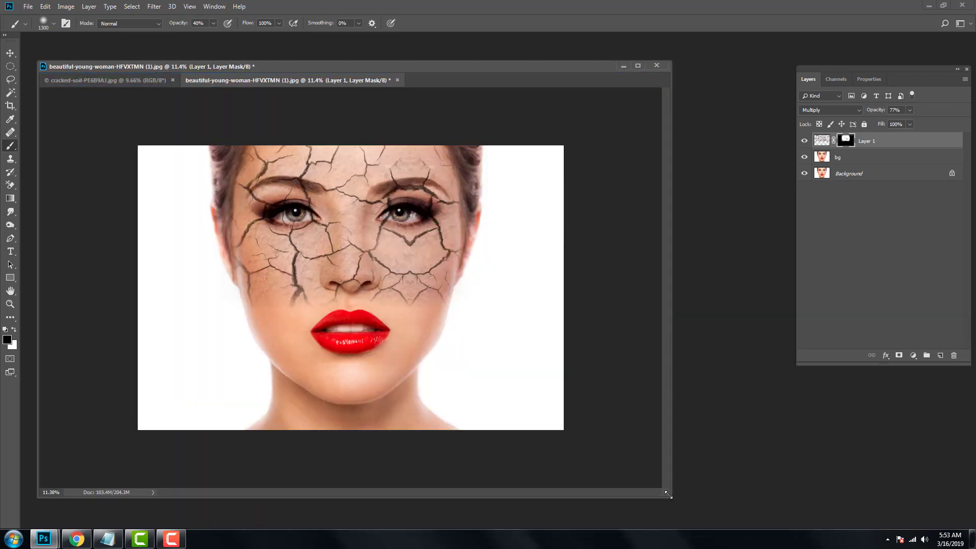
left_click_drag(667, 494, 813, 526)
scroll(635, 362, "up", 1)
scroll(635, 362, "up", 1)
scroll(634, 362, "up", 1)
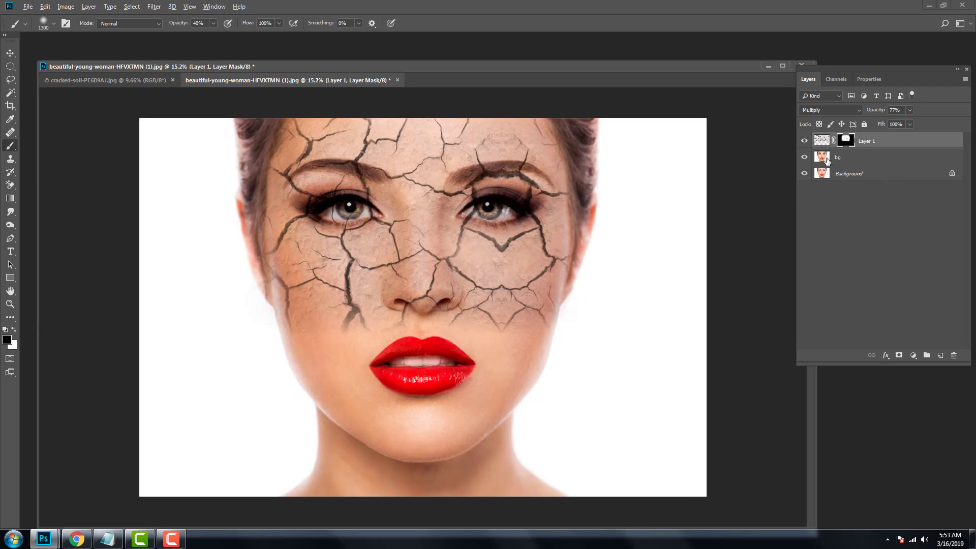
key("ctrl+alt+shift+e")
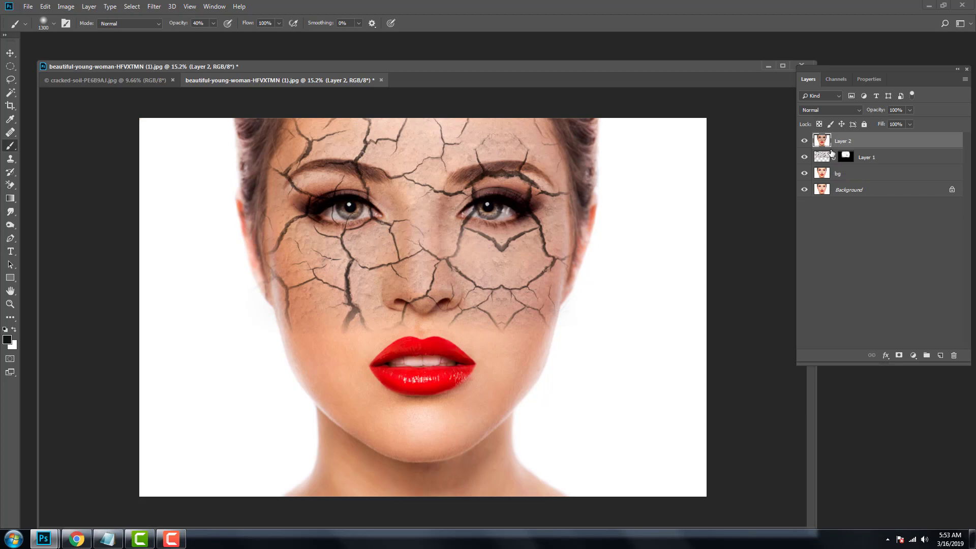
Apply Filter Gallery's Glowing Edges to Layer 2 with edge brightness 4
left_click(154, 7)
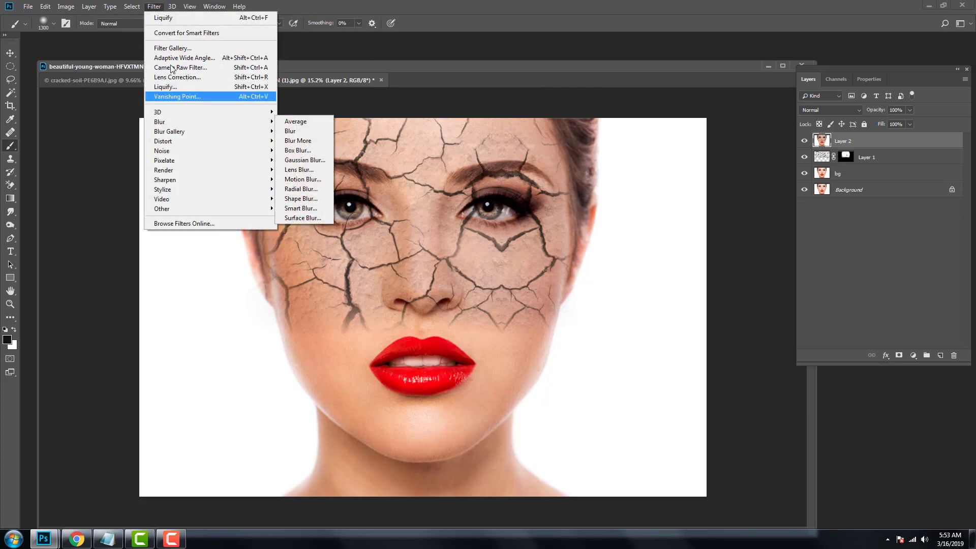
left_click(323, 119)
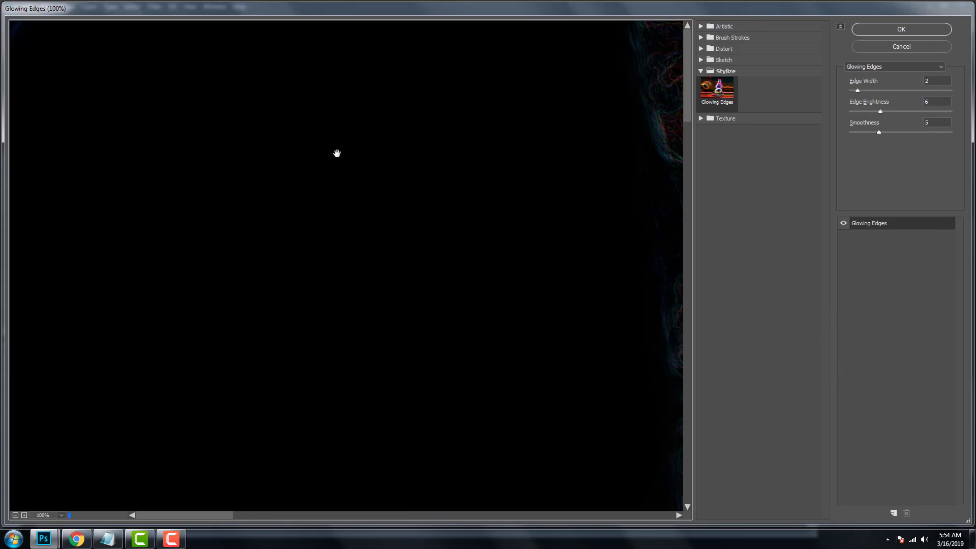
left_click(717, 96)
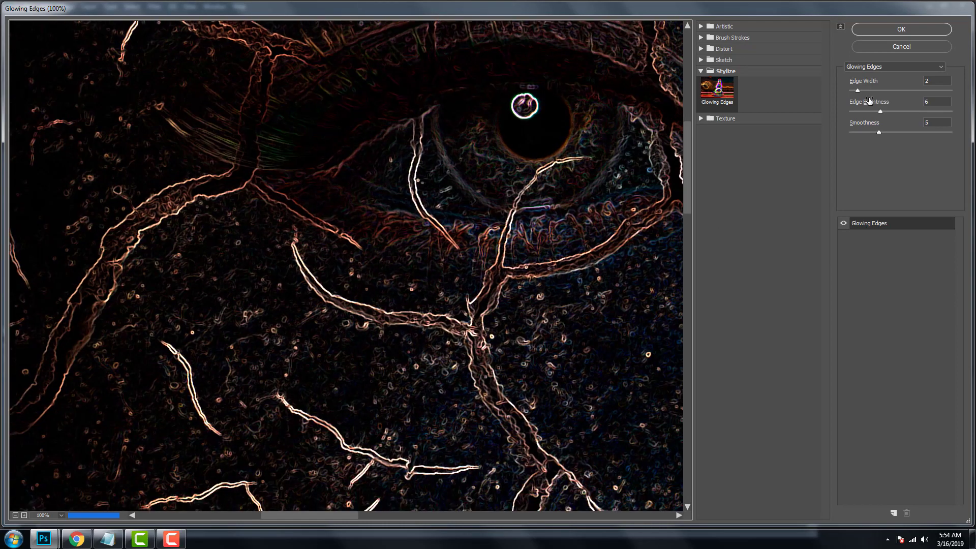
left_click(869, 111)
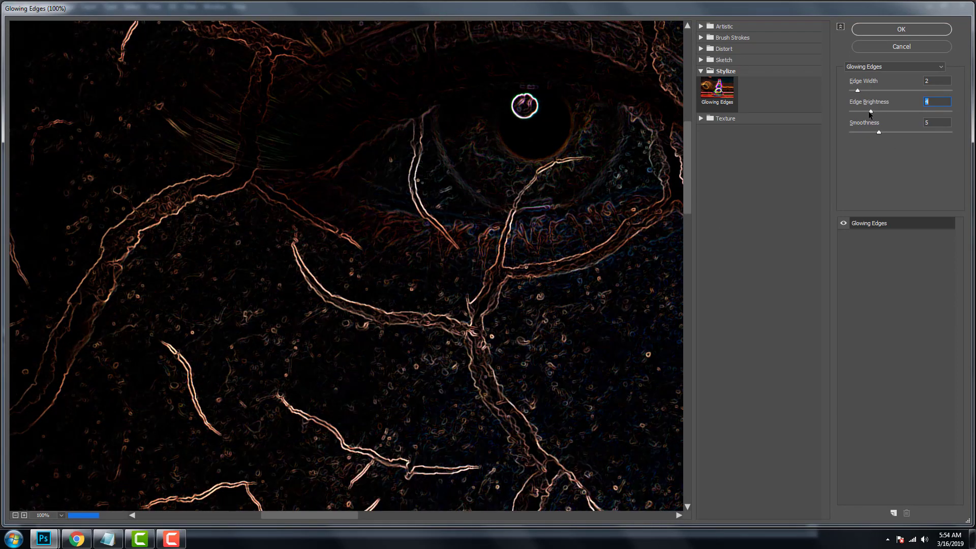
left_click(887, 32)
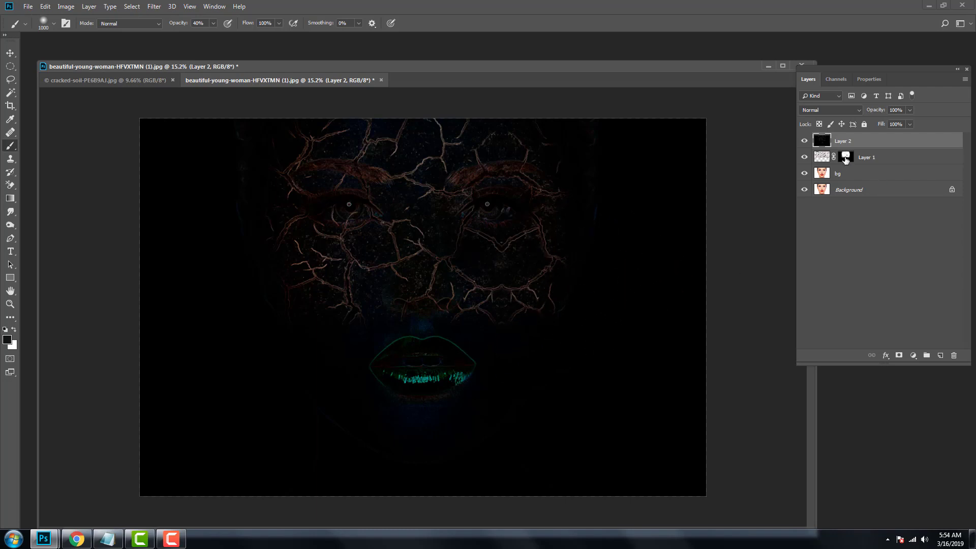
Copy Layer 1's mask onto Layer 2 and set Layer 2 to Soft Light at 49% opacity
left_click_drag(845, 160, 814, 144)
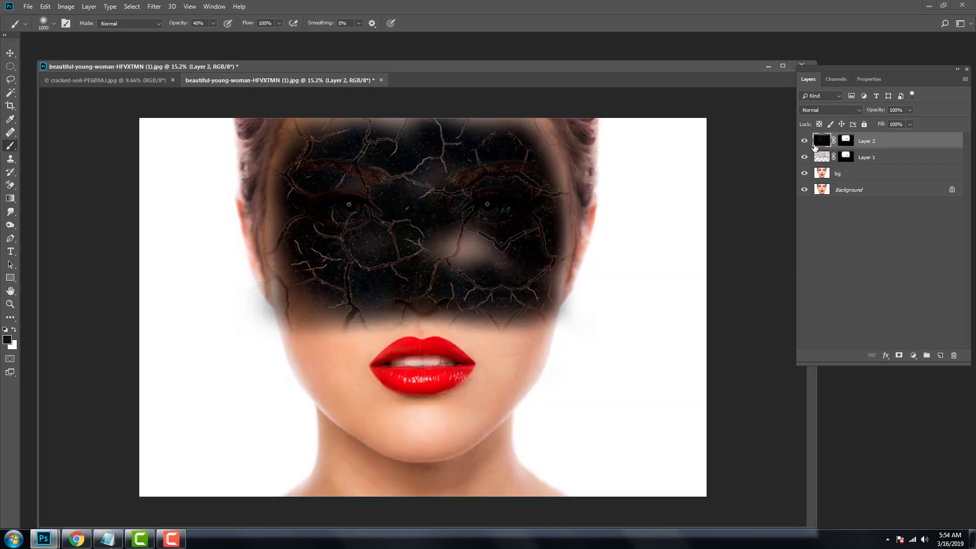
left_click(830, 110)
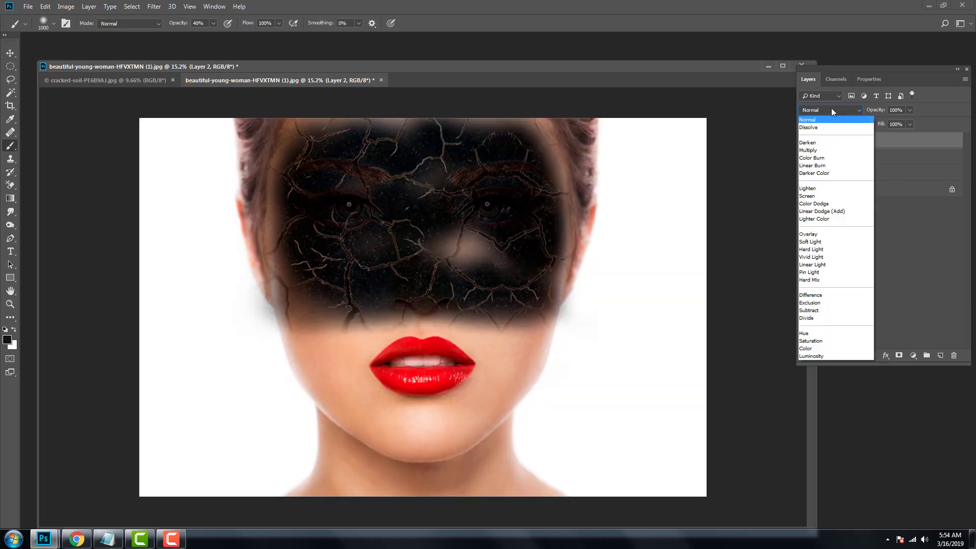
left_click(807, 235)
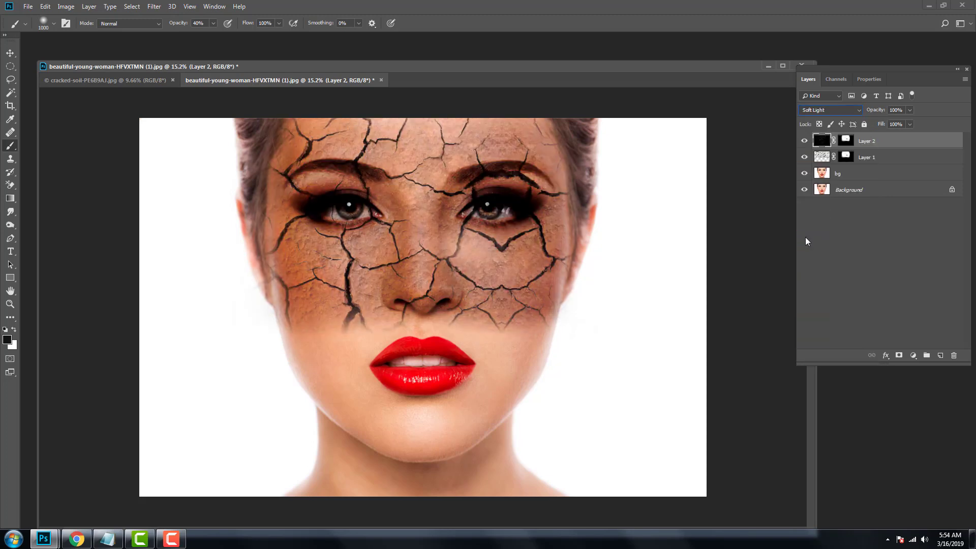
key("Up")
key("Down")
left_click(910, 111)
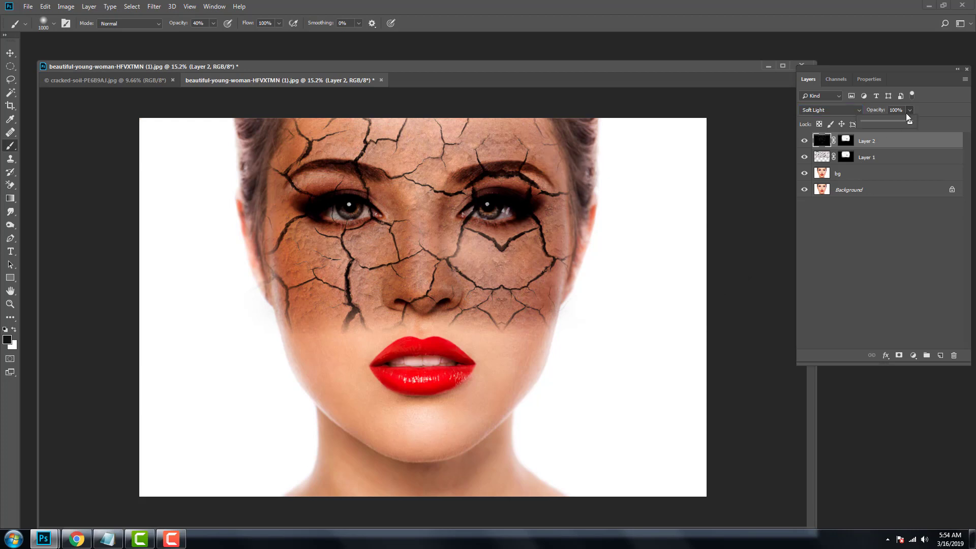
left_click_drag(909, 121, 895, 124)
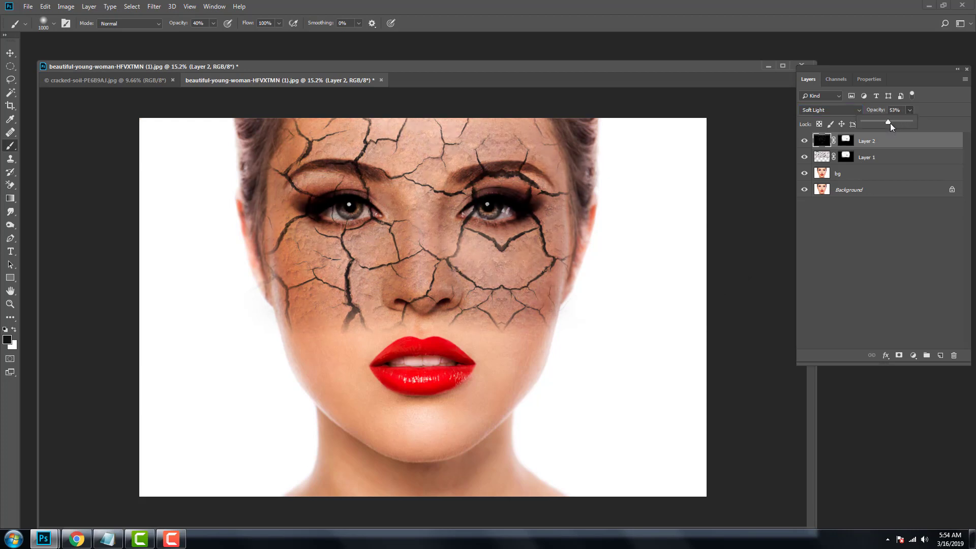
left_click_drag(887, 123, 885, 123)
Paint out Layer 2's effect right of the face, then stamp visible layers into Layer 3
left_click(846, 141)
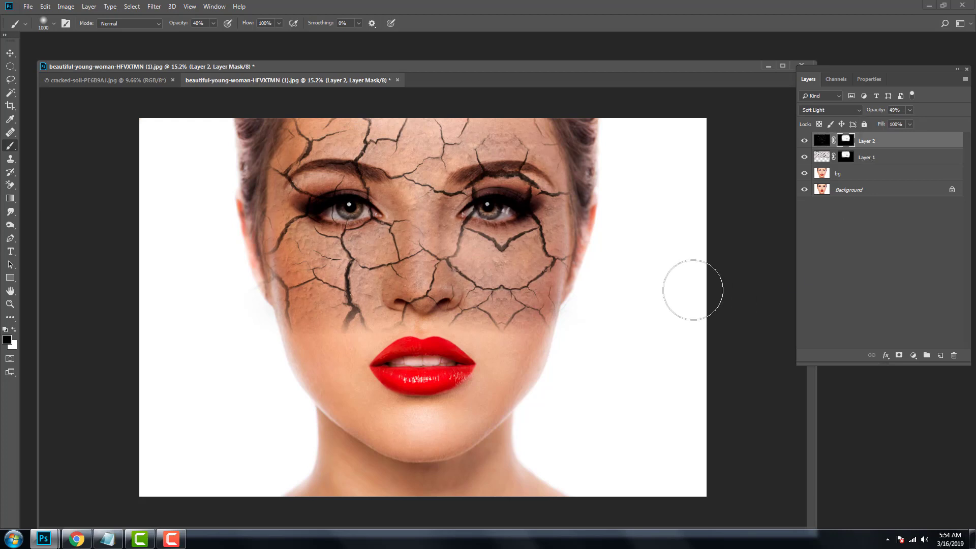
left_click_drag(695, 252, 651, 260)
key("bracketleft")
key("bracketleft")
key("bracketleft")
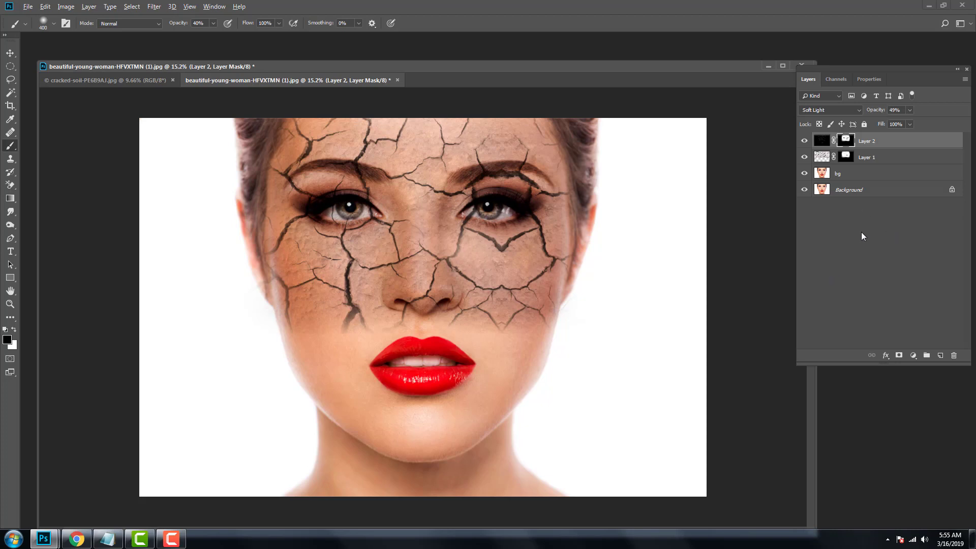
key("ctrl+shift+alt+e")
Convert Layer 3 to Black & White with Yellows at -128
left_click(66, 7)
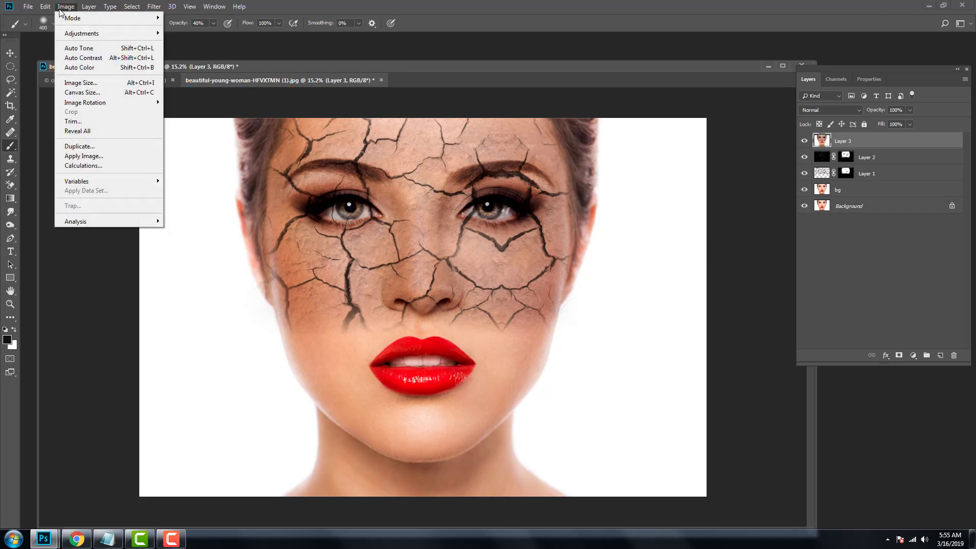
mouse_move(81, 33)
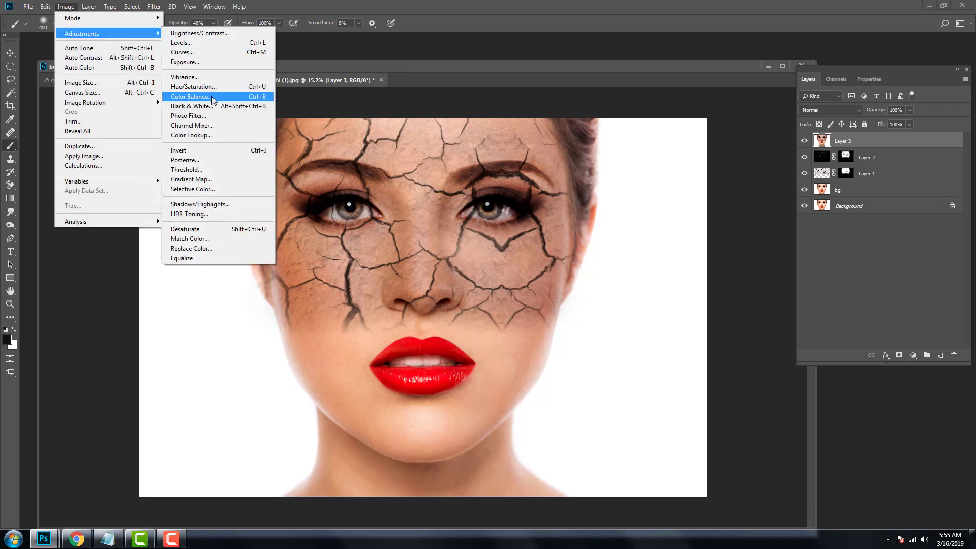
left_click(208, 105)
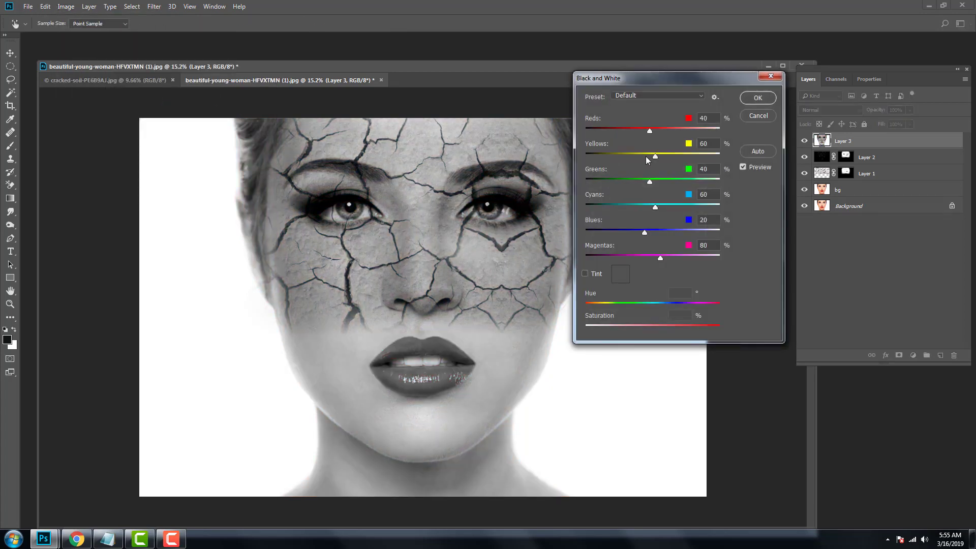
left_click_drag(647, 160, 604, 161)
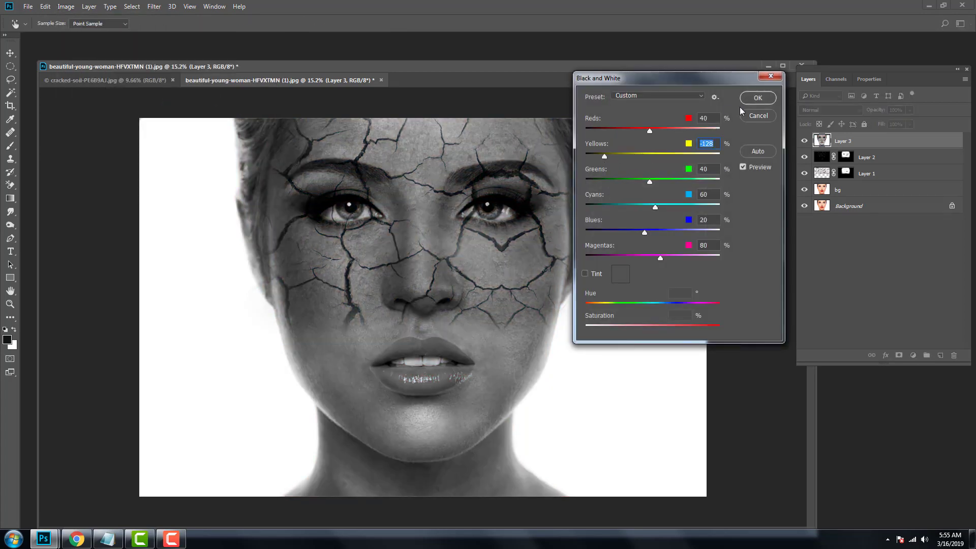
left_click(758, 98)
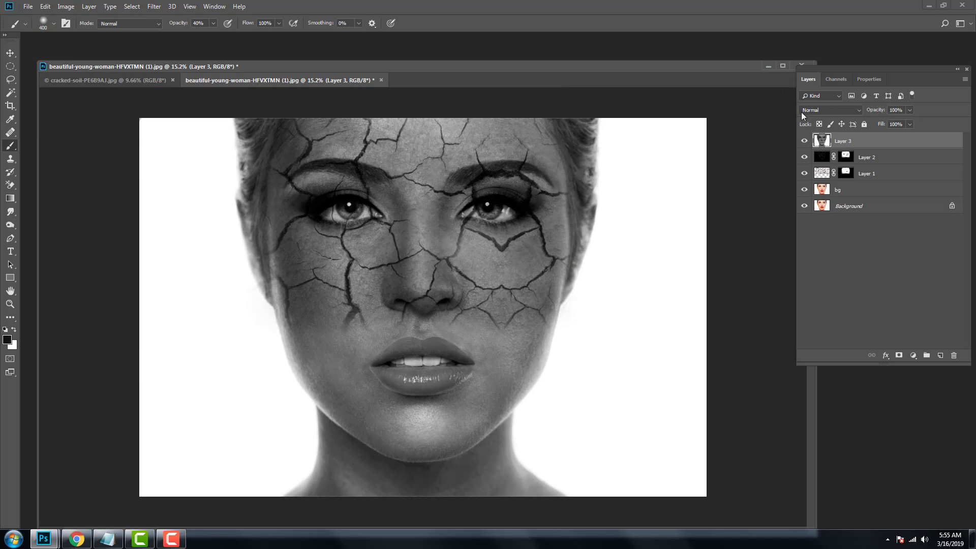
Invert Layer 3 and set its blend mode to Linear Light
left_click(66, 6)
mouse_move(81, 32)
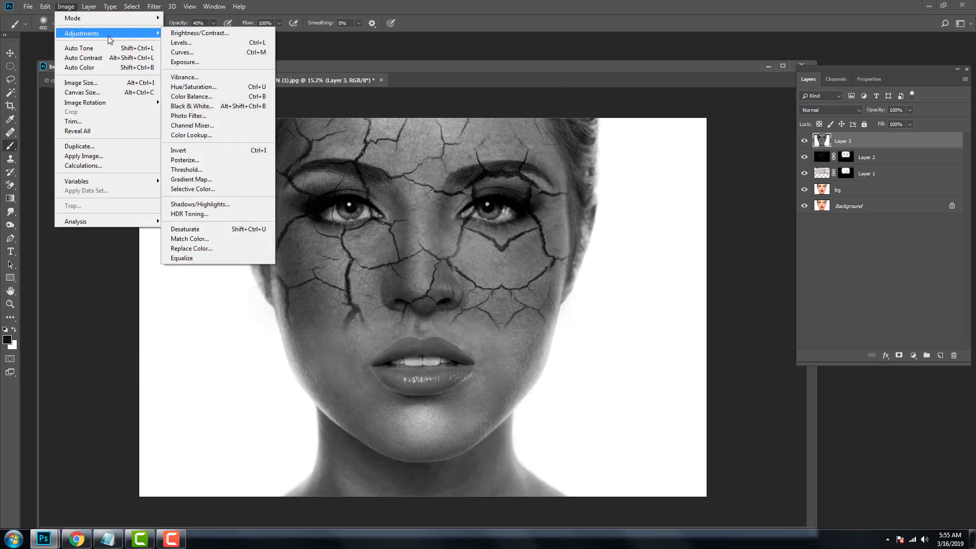
left_click(182, 150)
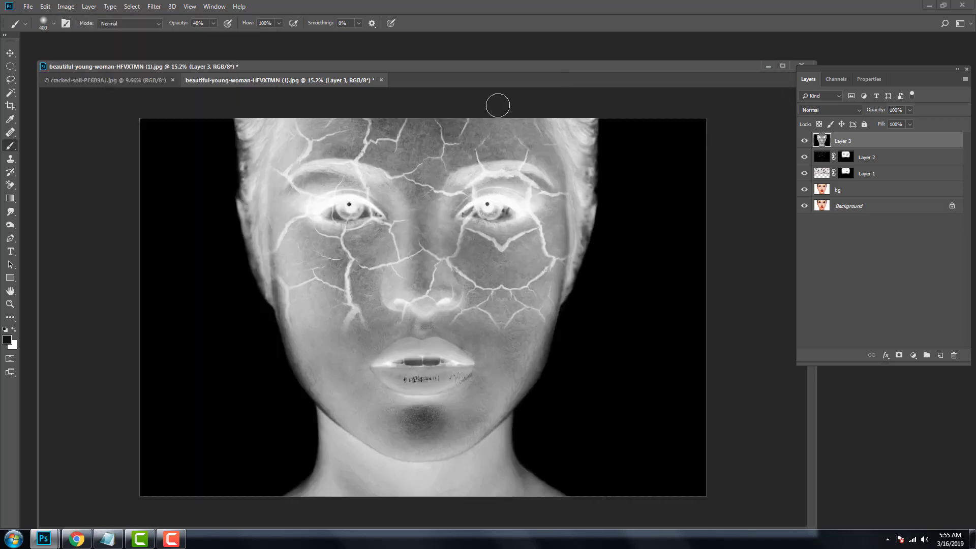
left_click(818, 111)
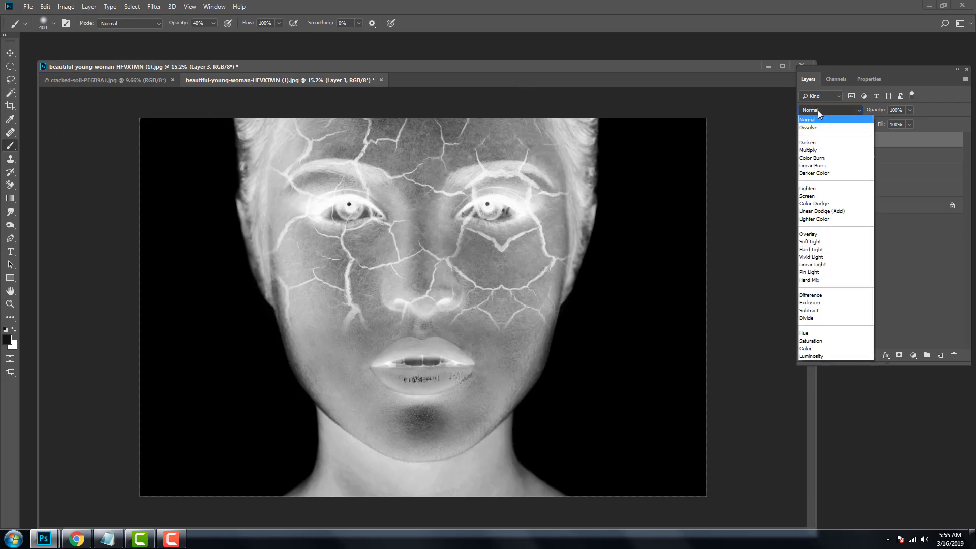
left_click(812, 265)
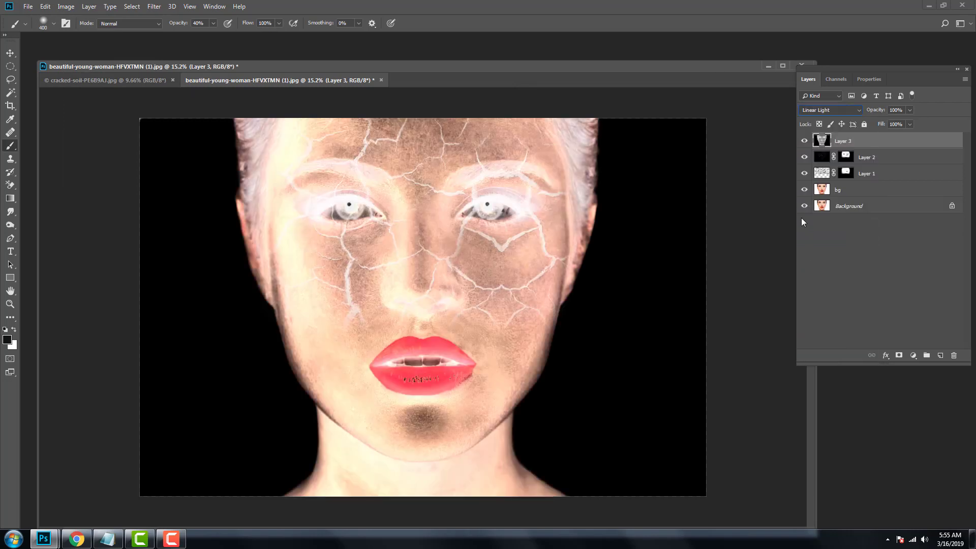
left_click(152, 7)
mouse_move(162, 208)
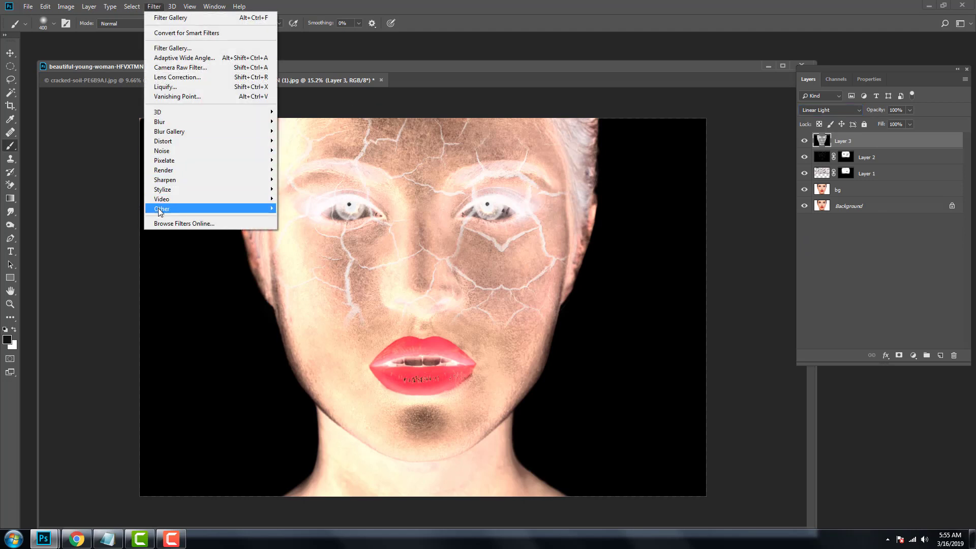
Sharpen Layer 3 with a High Pass filter at 0.9-pixel radius
left_click(299, 219)
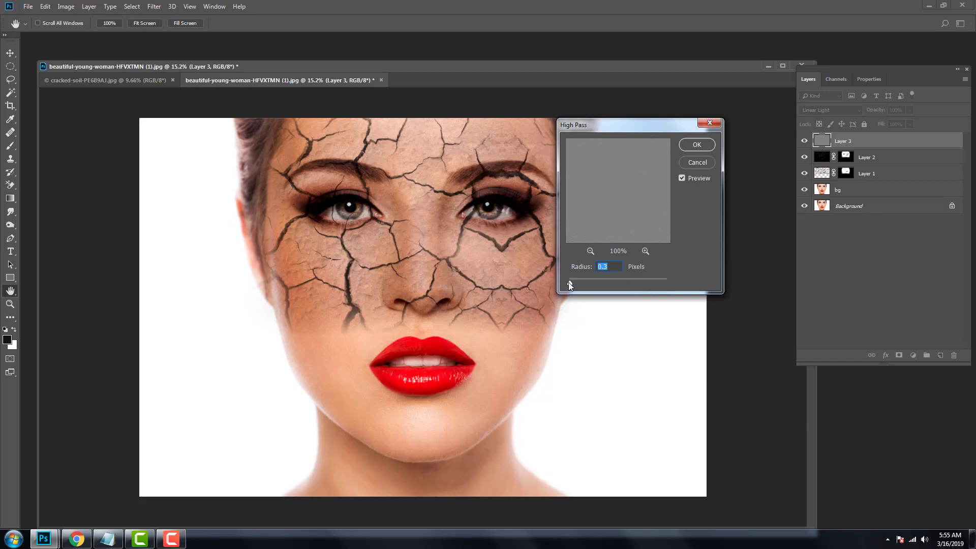
left_click_drag(572, 282, 573, 283)
left_click(701, 145)
key("b")
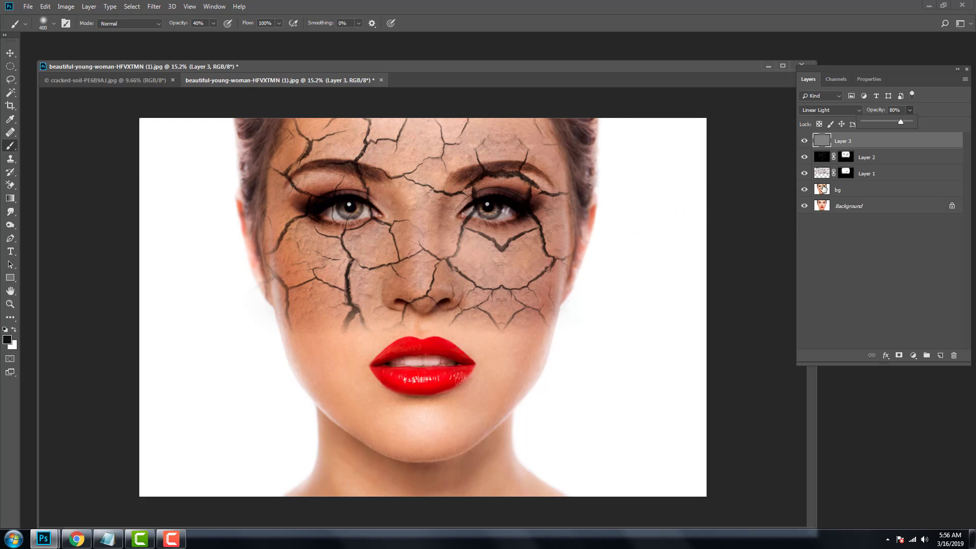
Duplicate the Background layer as 'eyes' and move it to the top of the stack
left_click(850, 207)
right_click(850, 207)
left_click(869, 224)
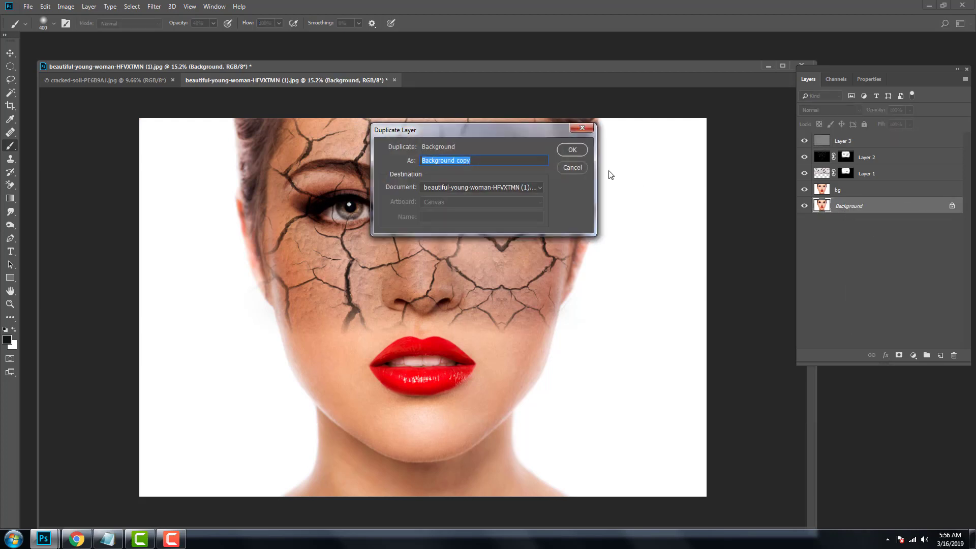
type("e")
type("s")
key("Return")
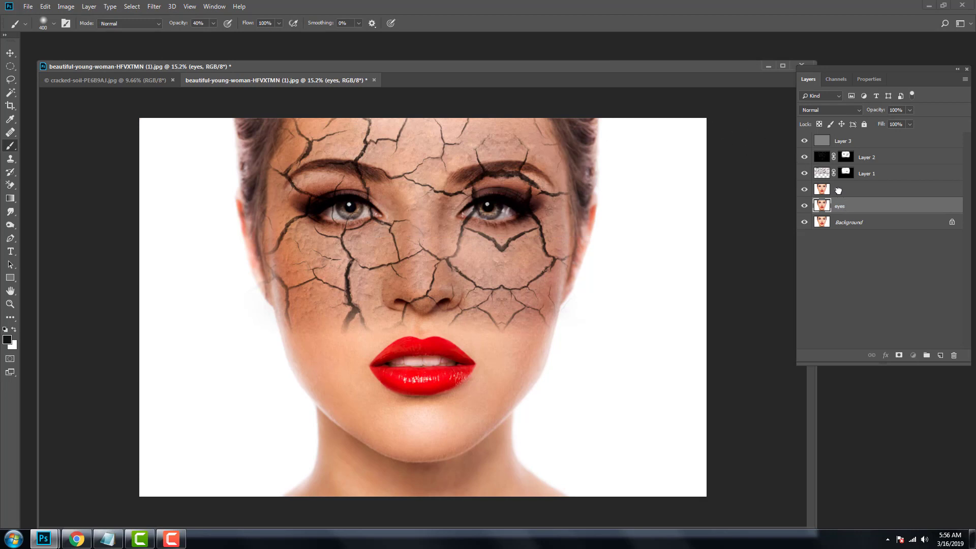
left_click_drag(844, 206, 843, 138)
Hide eyes, stamp the visible cracked result into a new Layer 4, then show eyes again
left_click(804, 141)
left_click(832, 158)
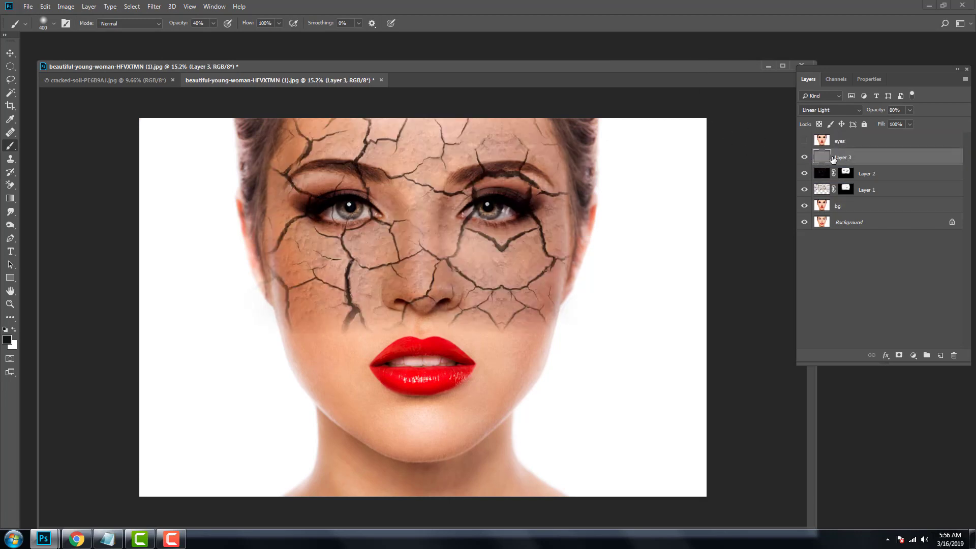
key("ctrl+alt+shift+e")
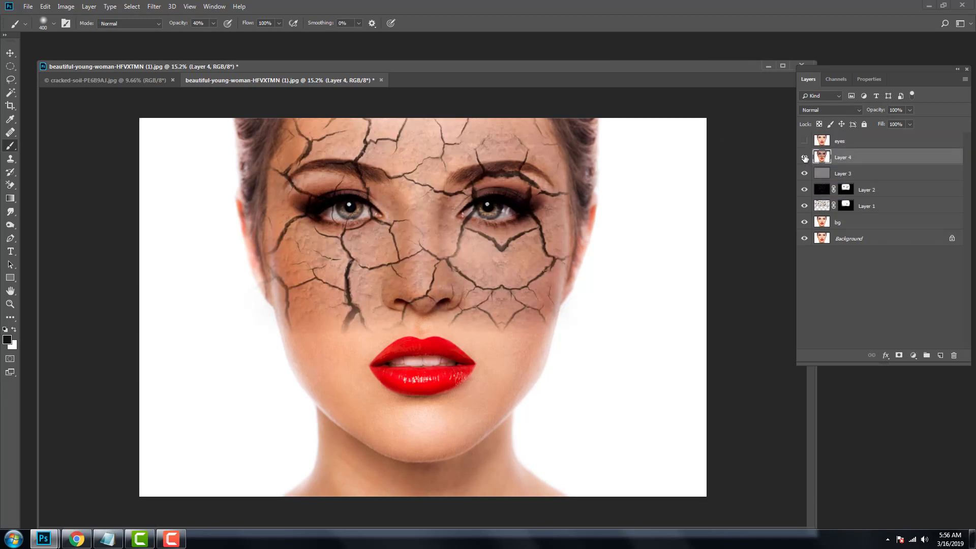
left_click(815, 143)
left_click(805, 141)
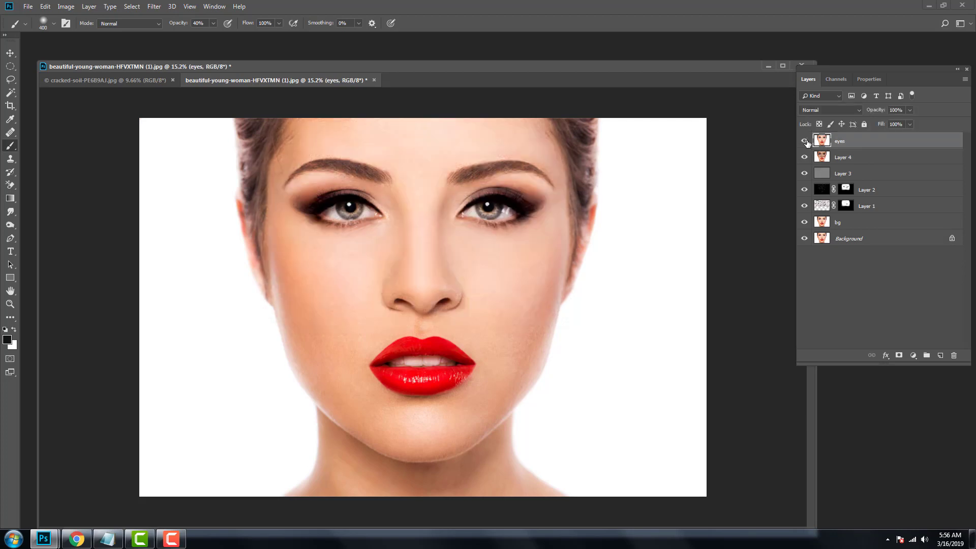
Give the eyes layer an inverted mask and paint white to reveal the clean left eye
left_click(898, 355)
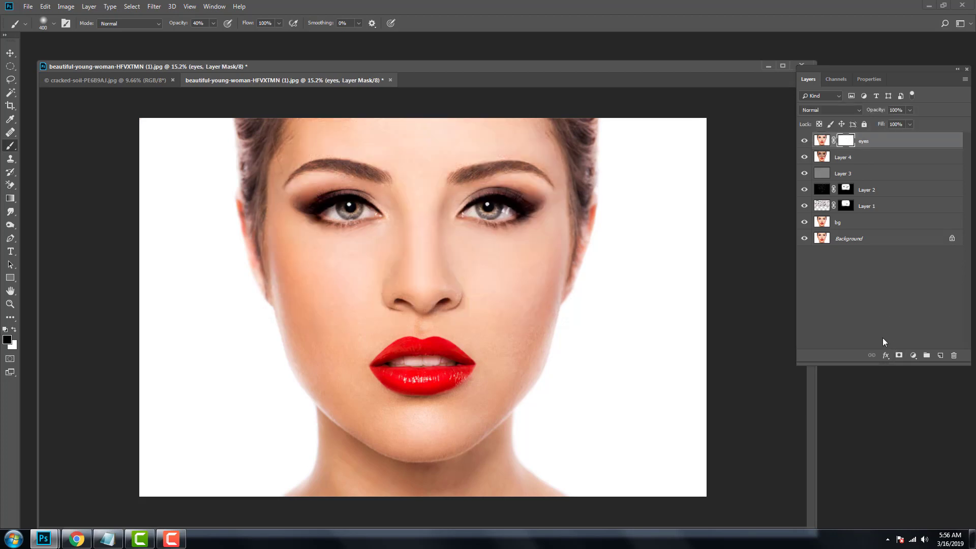
key("ctrl+i")
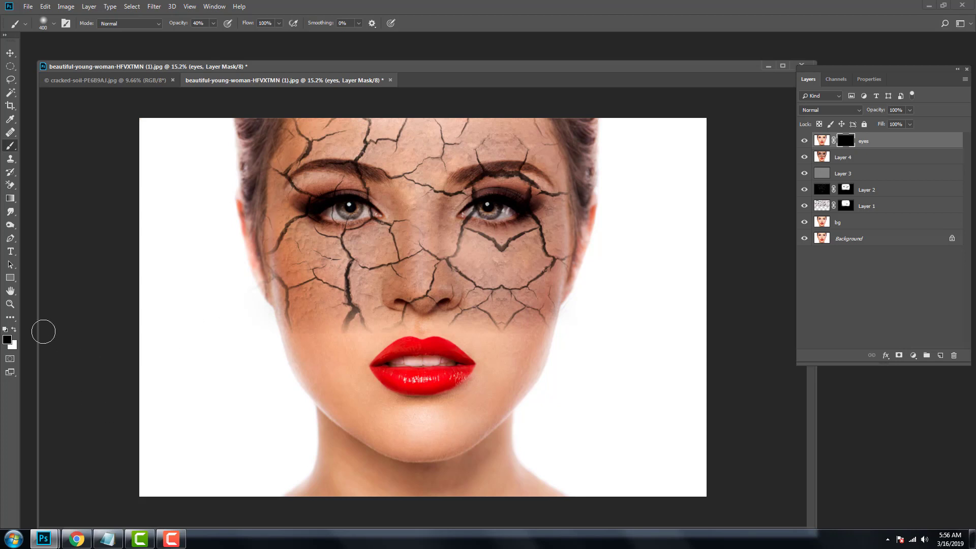
left_click(14, 330)
scroll(347, 197, "up", 2)
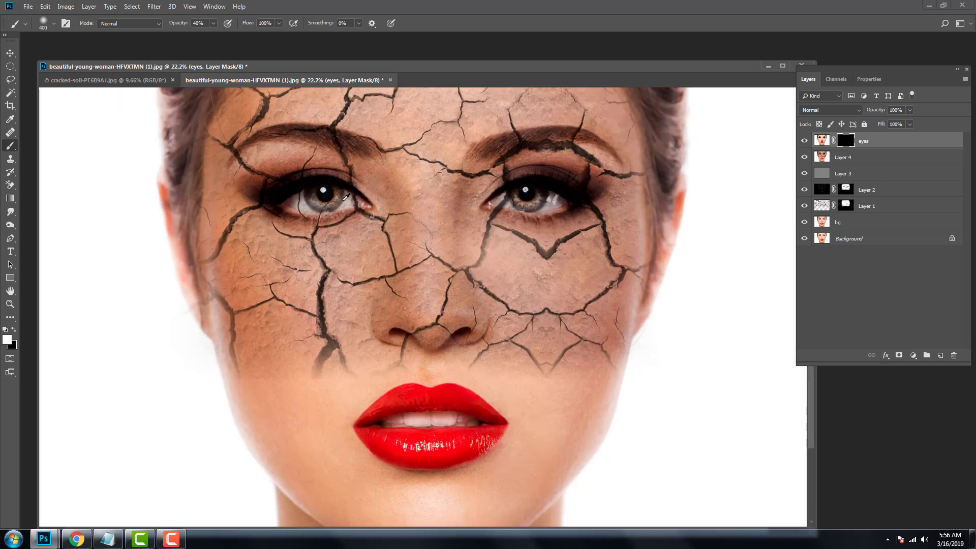
key("bracketleft")
mouse_move(356, 201)
left_mouse_down()
mouse_move(295, 200)
mouse_move(336, 202)
left_mouse_up()
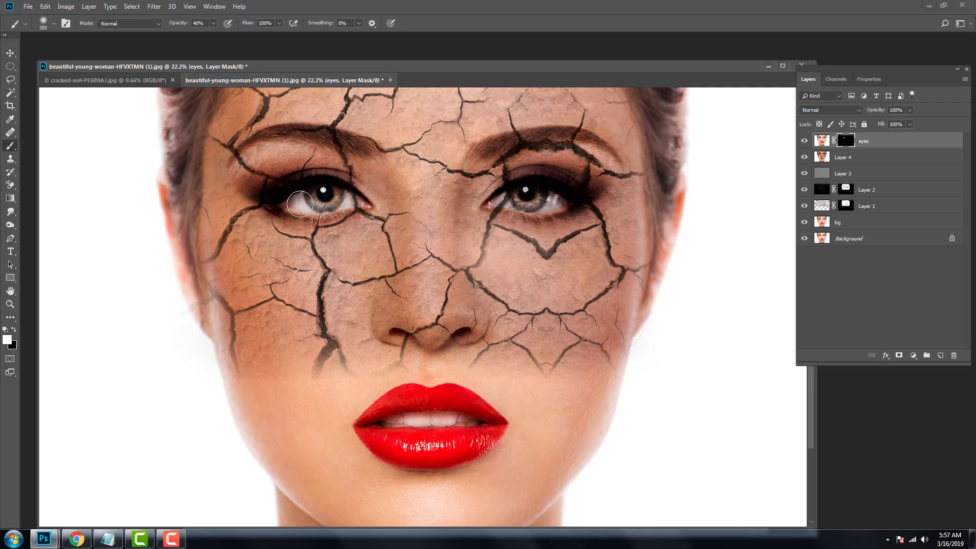
key("bracketleft")
key("bracketleft")
key("bracketleft")
left_click_drag(338, 202, 292, 210)
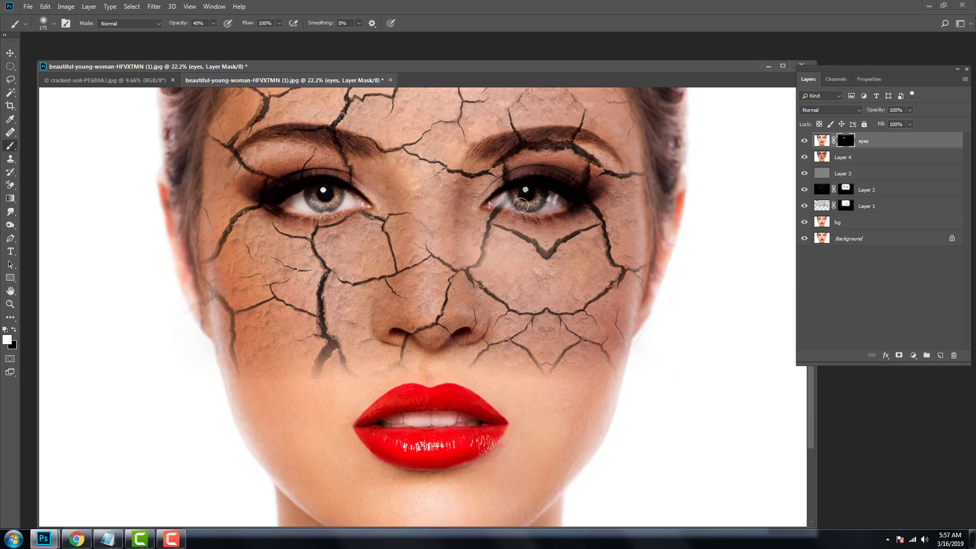
Paint the right eye's inner corner and the crack below it back to the original
scroll(500, 222, "up", 2)
scroll(500, 222, "up", 1)
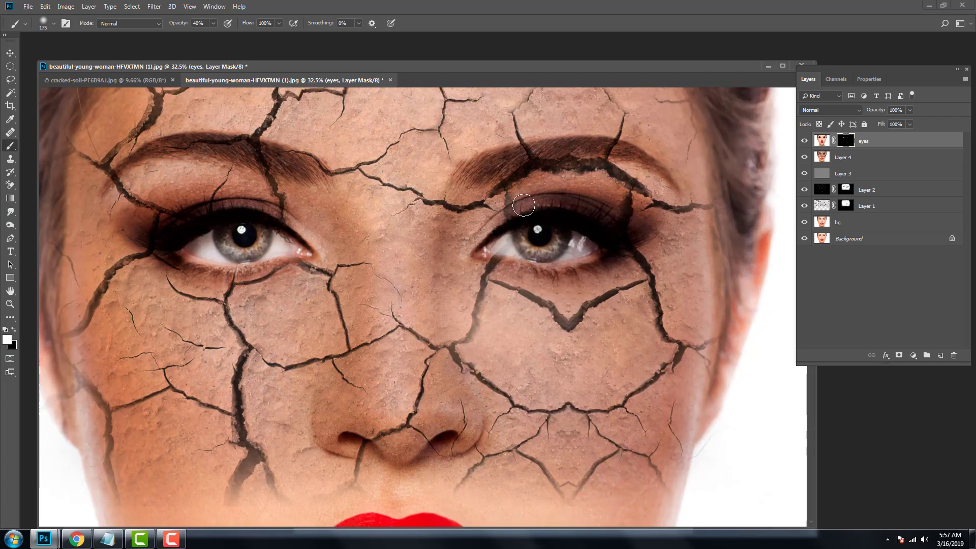
key("bracketleft")
key("bracketleft")
key("bracketleft")
left_click_drag(513, 251, 483, 259)
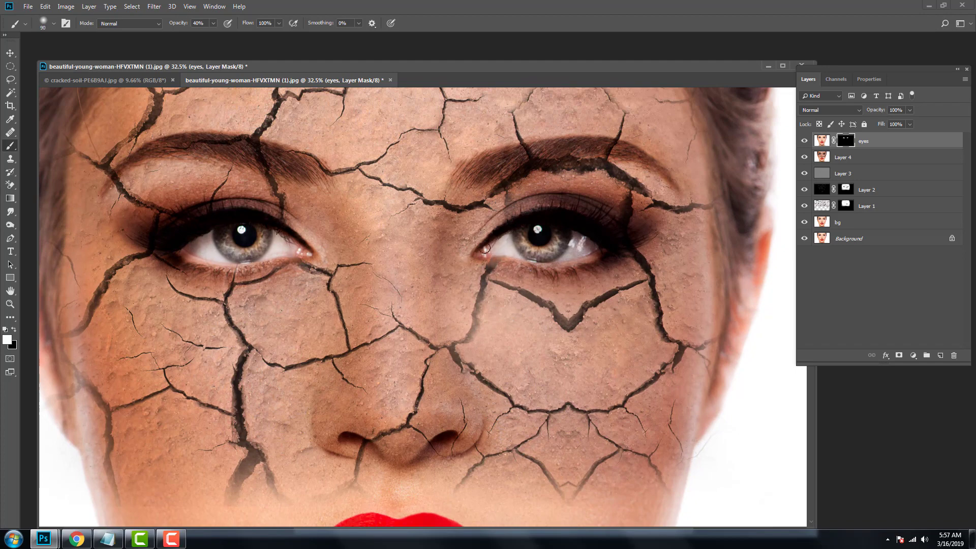
scroll(483, 254, "down", 1)
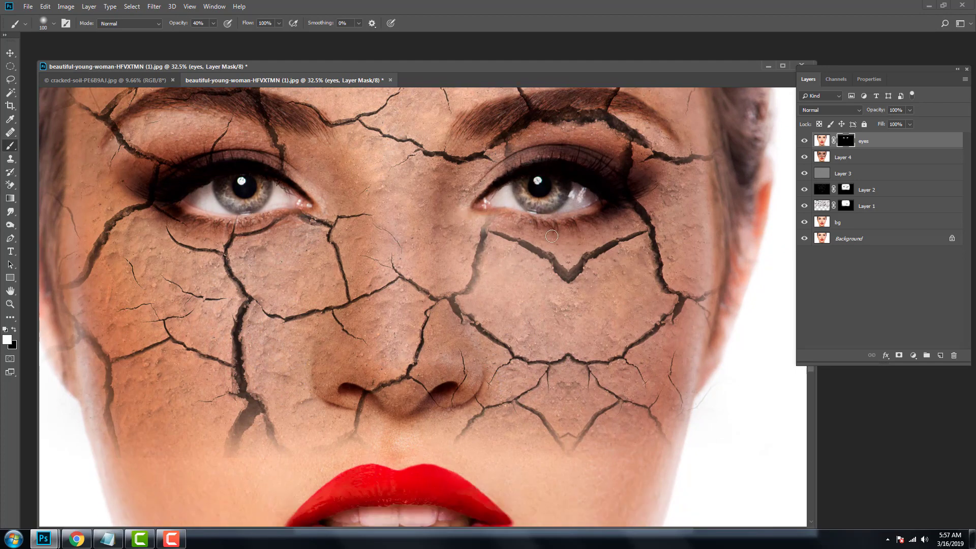
scroll(503, 224, "down", 1)
scroll(519, 193, "down", 1)
scroll(503, 208, "up", 1)
scroll(485, 215, "up", 3)
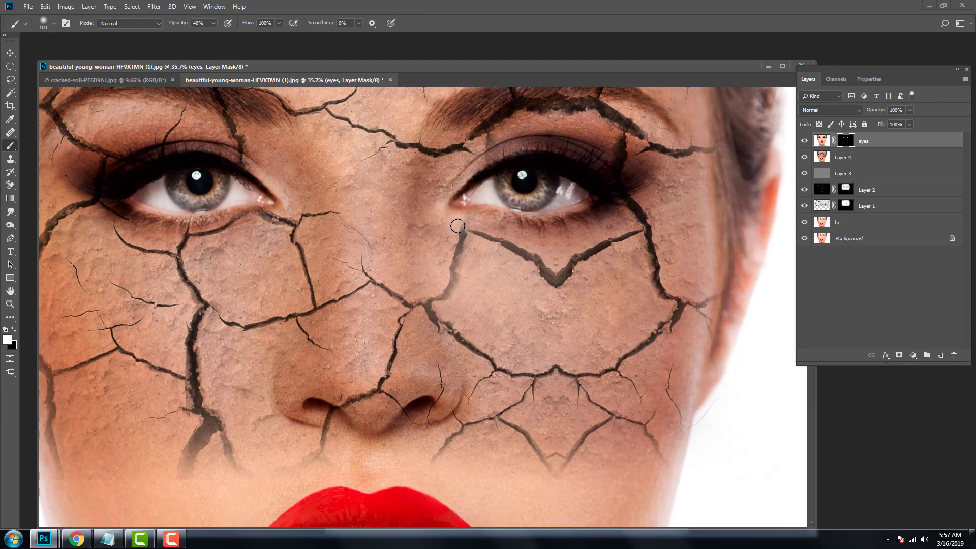
key("bracketleft")
right_click(451, 207)
key("Escape")
key("bracketright")
key("bracketright")
key("bracketright")
key("bracketright")
key("bracketright")
key("bracketright")
left_click_drag(459, 235, 472, 232)
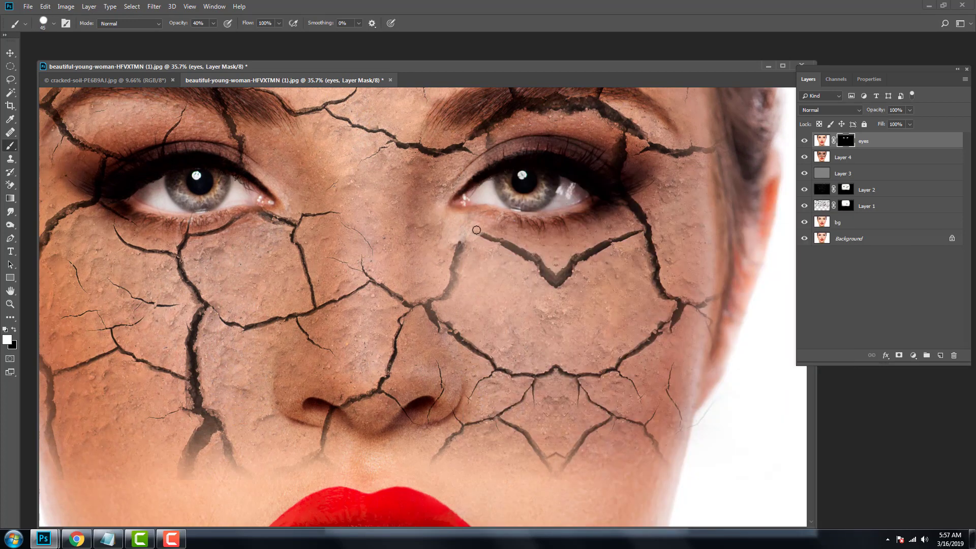
Fit the whole image in view and switch to a larger black brush
key("ctrl+0")
scroll(478, 224, "up", 1)
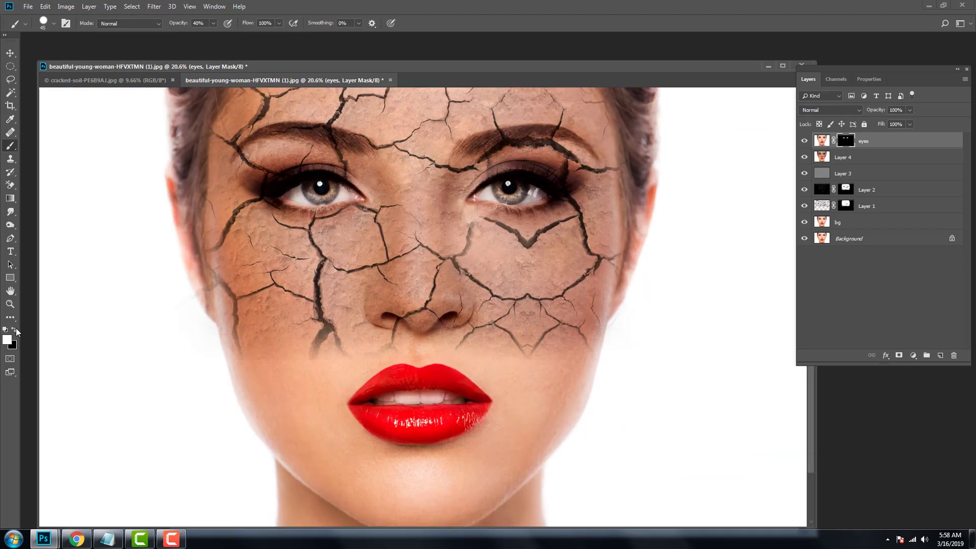
key("x")
key("bracketright")
key("bracketright")
key("bracketright")
scroll(480, 237, "down", 3)
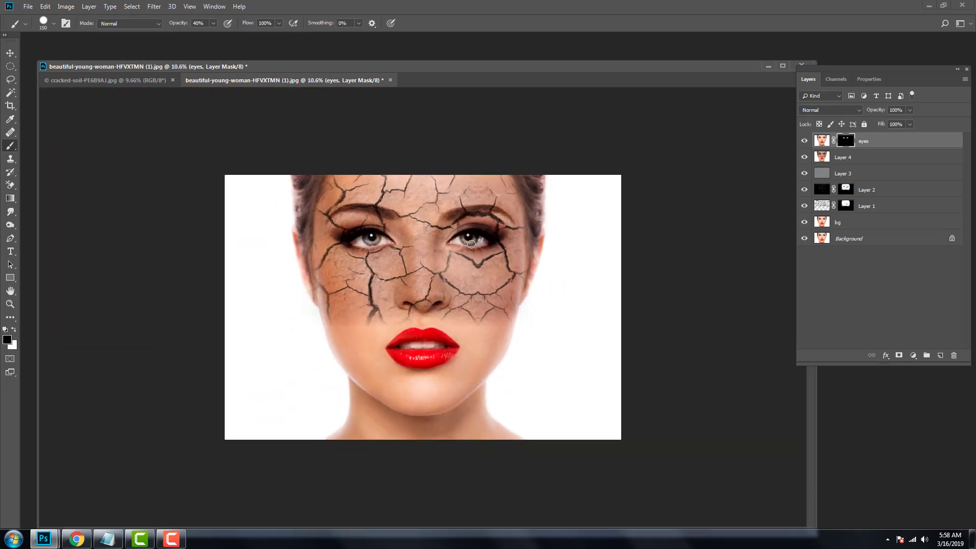
scroll(520, 203, "up", 1)
Add an Exposure adjustment layer at -1.90 exposure and 0.66 gamma, with its mask inverted
scroll(485, 206, "up", 1)
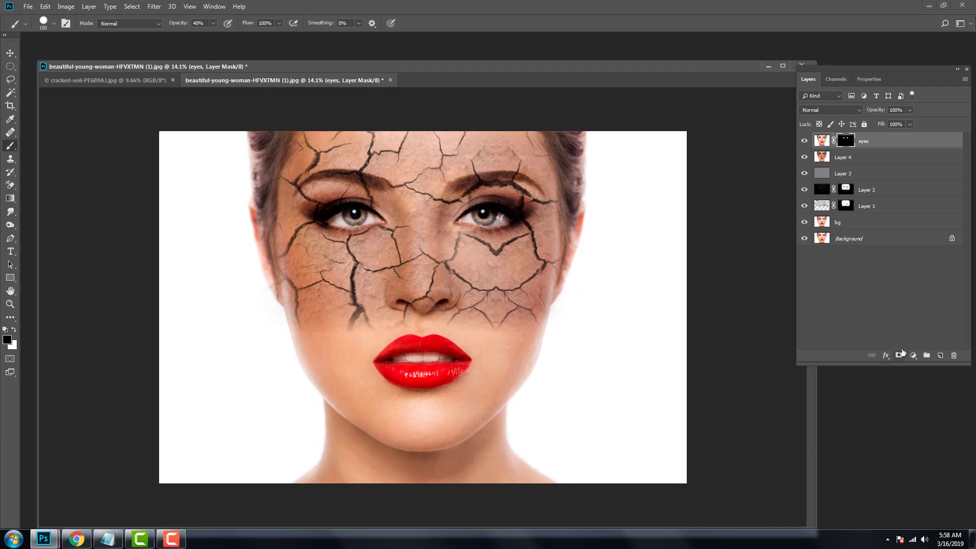
left_click(913, 355)
left_click(906, 233)
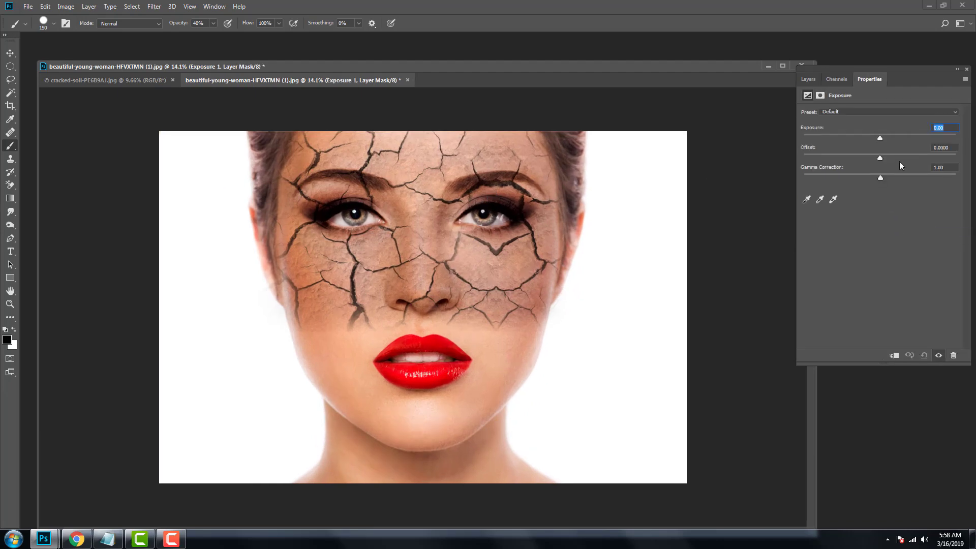
mouse_move(880, 136)
left_mouse_down()
mouse_move(854, 145)
mouse_move(901, 179)
mouse_move(879, 182)
mouse_move(901, 186)
mouse_move(889, 160)
mouse_move(877, 163)
left_mouse_up()
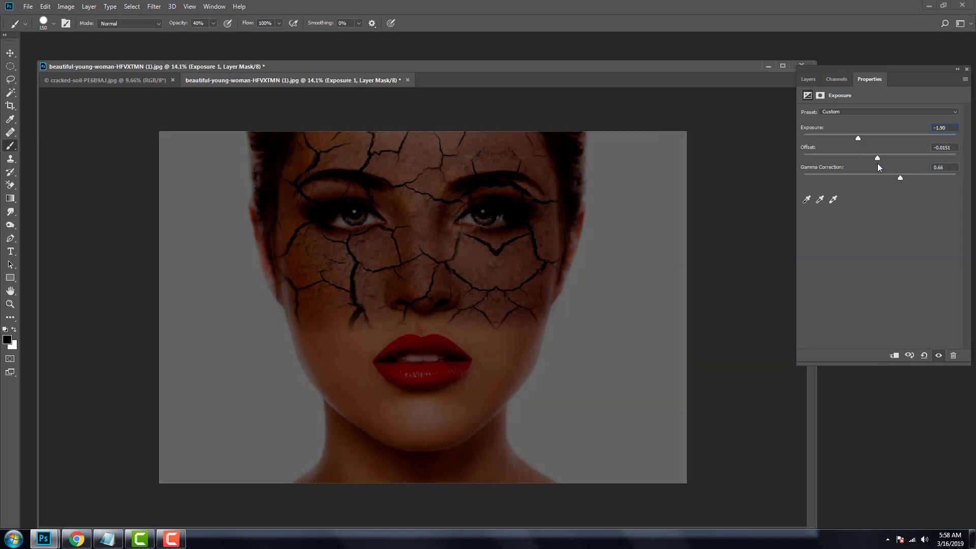
left_click(837, 82)
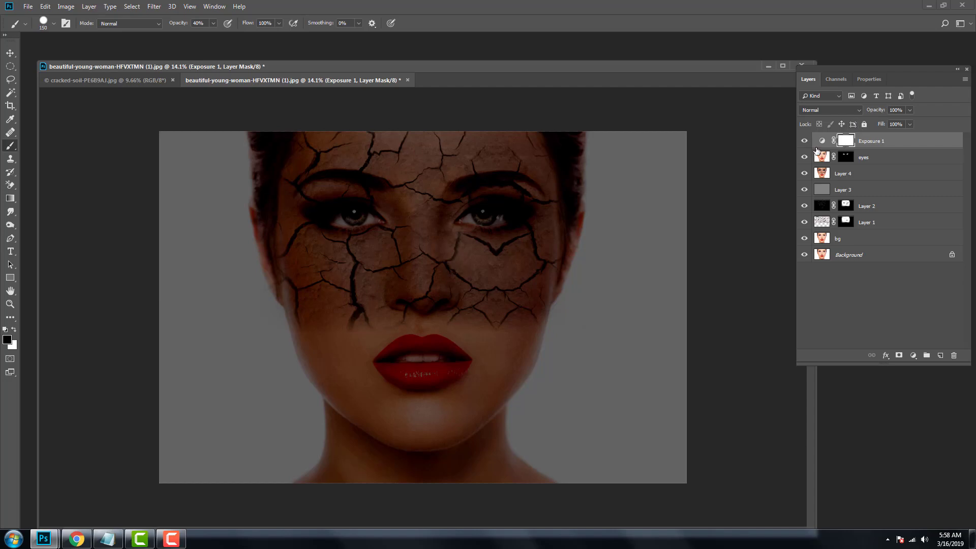
key("ctrl+i")
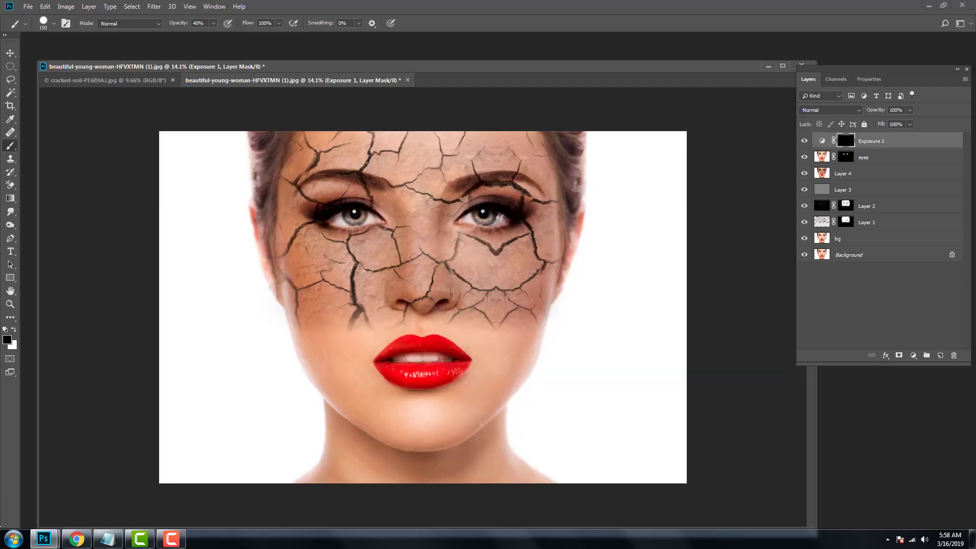
Paint white around both eyes on the Exposure 1 mask, then feather the mask edges
key("ctrl+0")
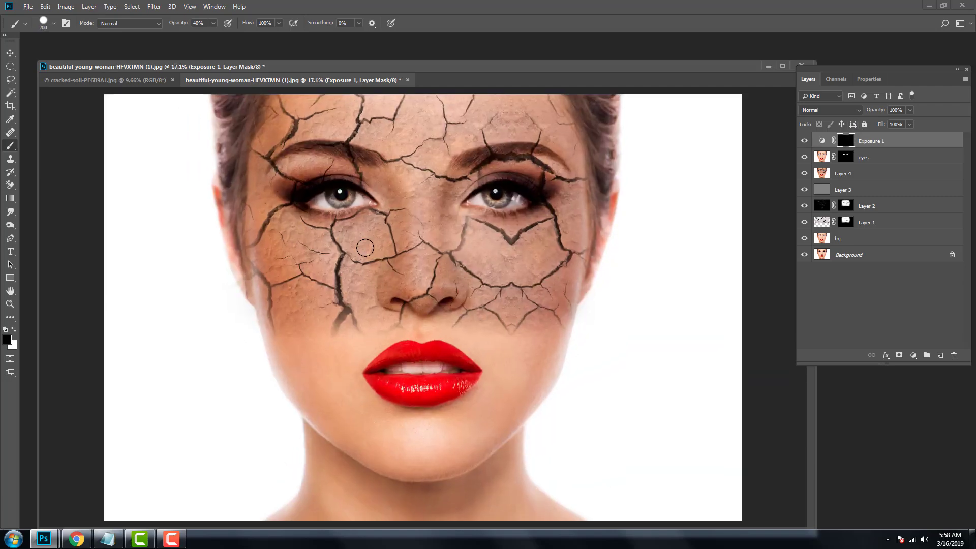
key("bracketright")
key("bracketright")
key("bracketright")
key("bracketleft")
left_click(15, 329)
left_click_drag(310, 201, 358, 201)
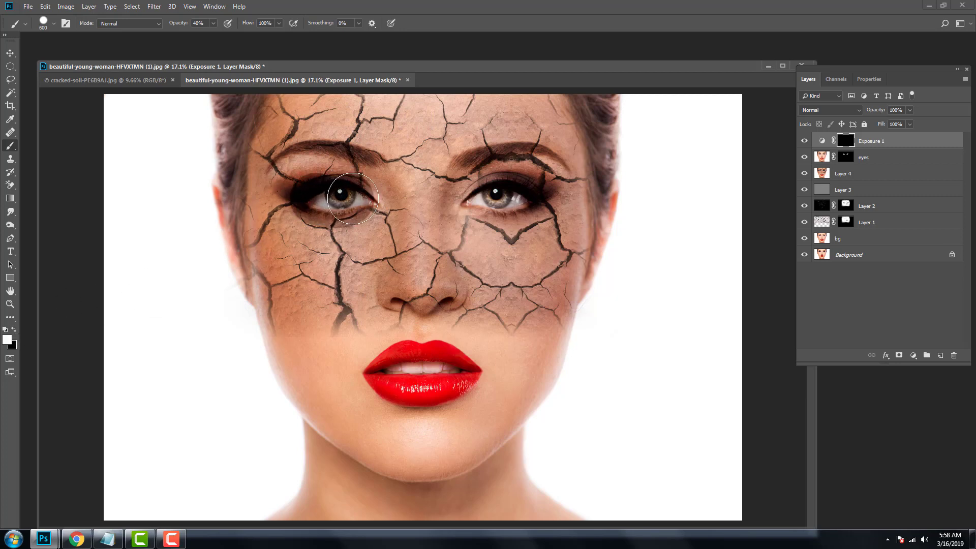
left_click_drag(483, 200, 523, 193)
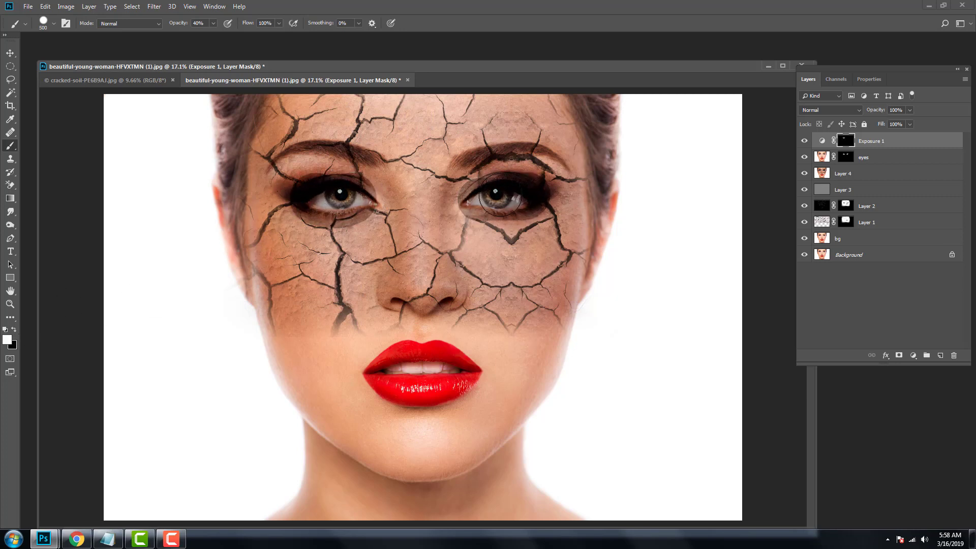
left_click_drag(344, 194, 312, 201)
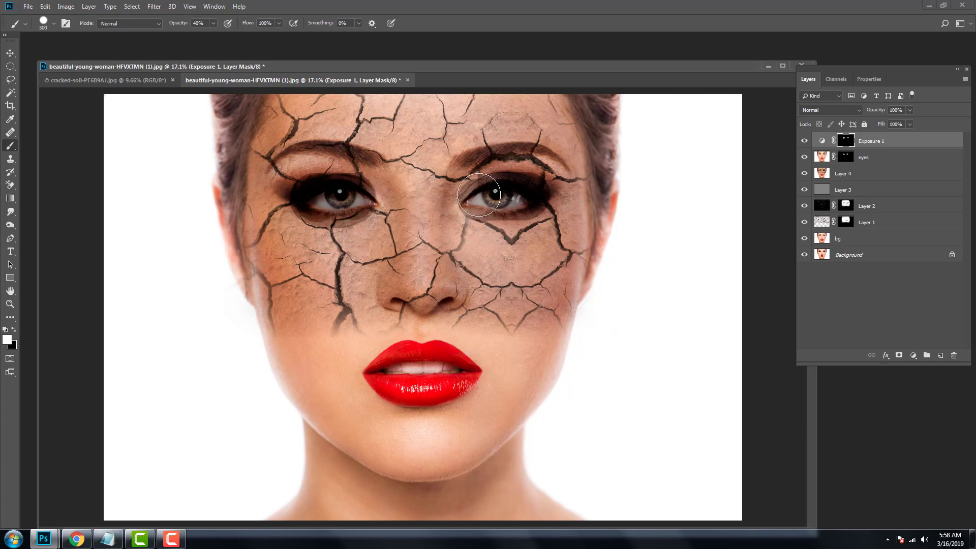
left_click_drag(465, 196, 523, 196)
left_click(868, 80)
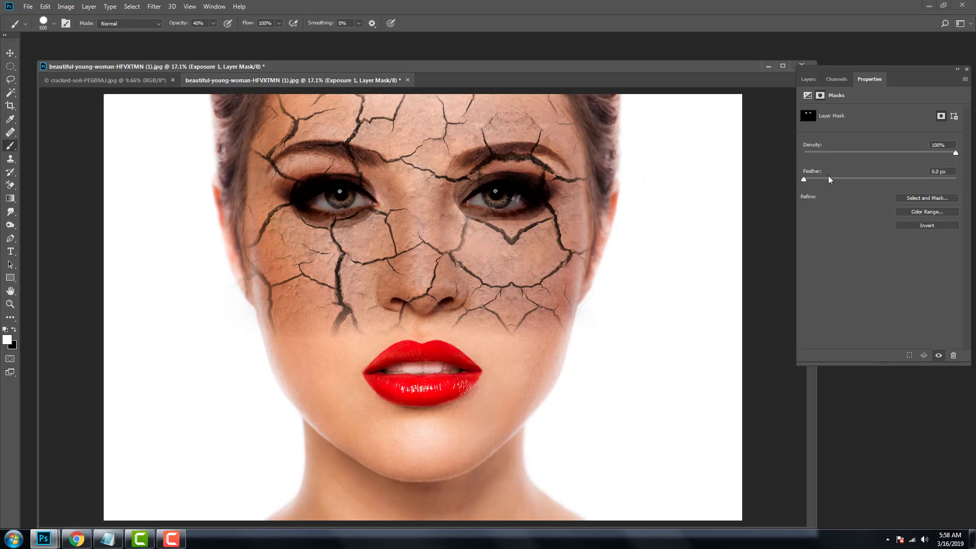
left_click_drag(837, 179, 867, 178)
Lower the Exposure 1 layer's opacity to 66%
left_click(808, 80)
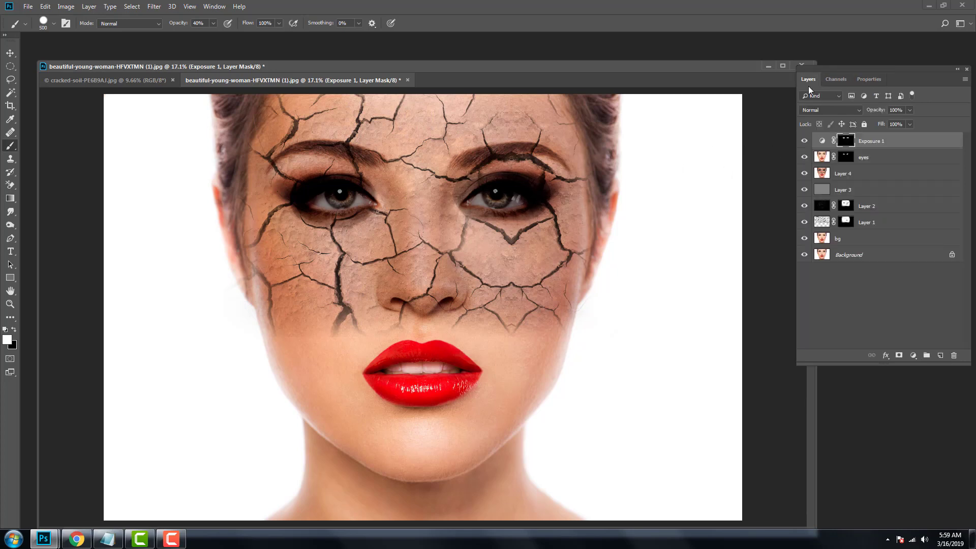
left_click_drag(909, 112, 897, 124)
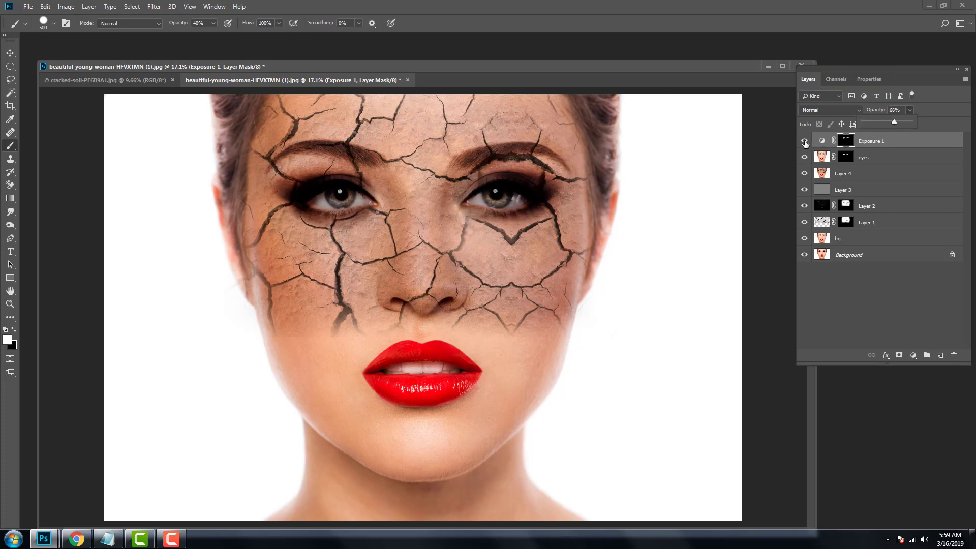
left_click_drag(895, 123, 894, 124)
Show only the original Background photo for comparison
scroll(540, 228, "down", 3)
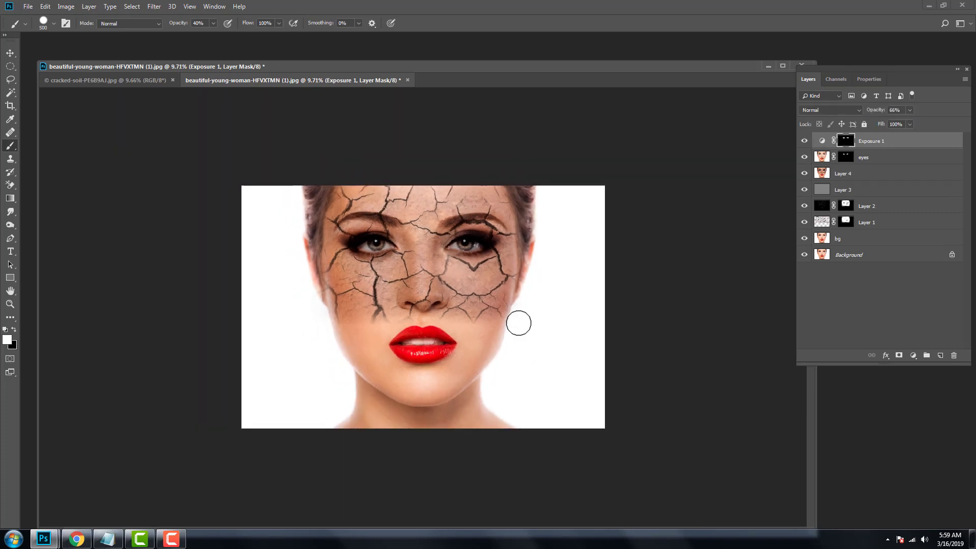
scroll(559, 249, "down", 1)
scroll(461, 273, "down", 1)
scroll(462, 273, "up", 1)
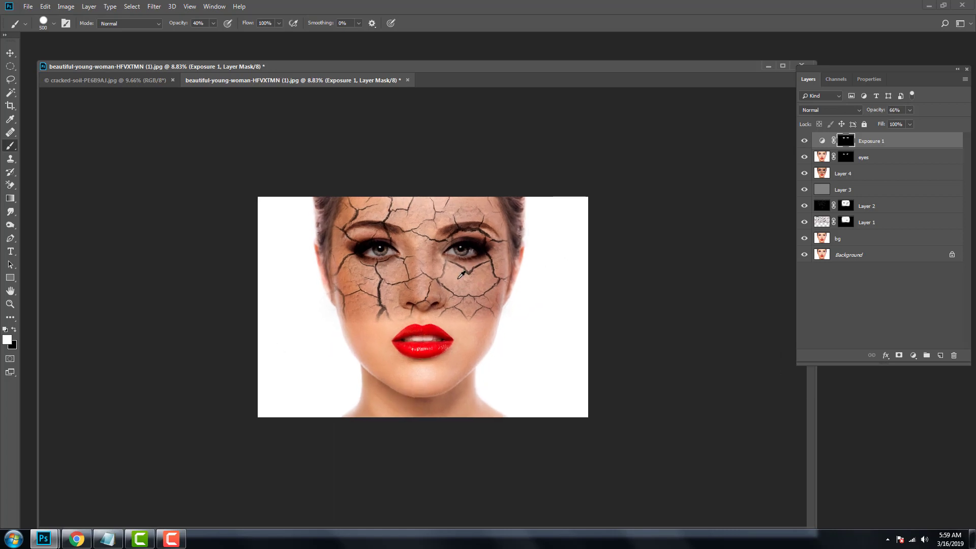
scroll(461, 272, "up", 1)
scroll(642, 254, "up", 1)
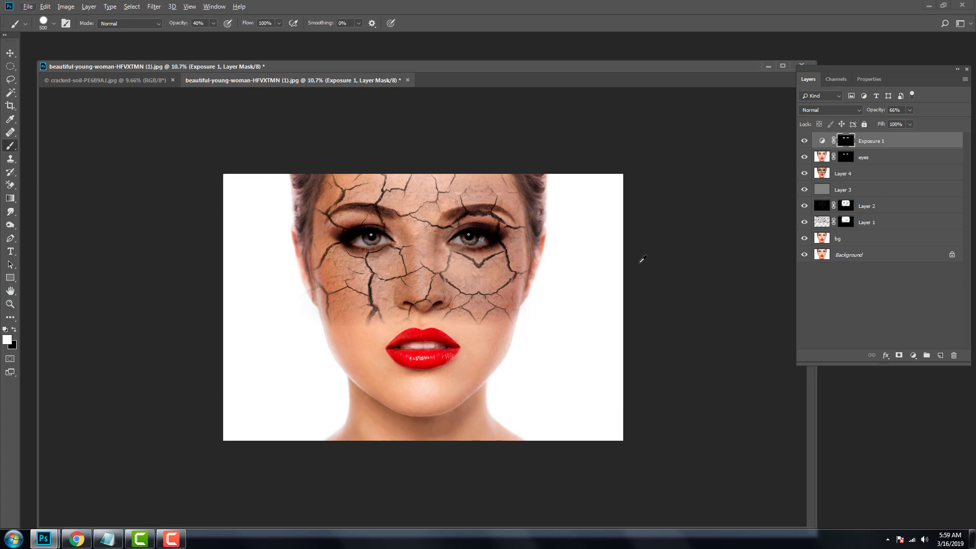
scroll(606, 268, "up", 1)
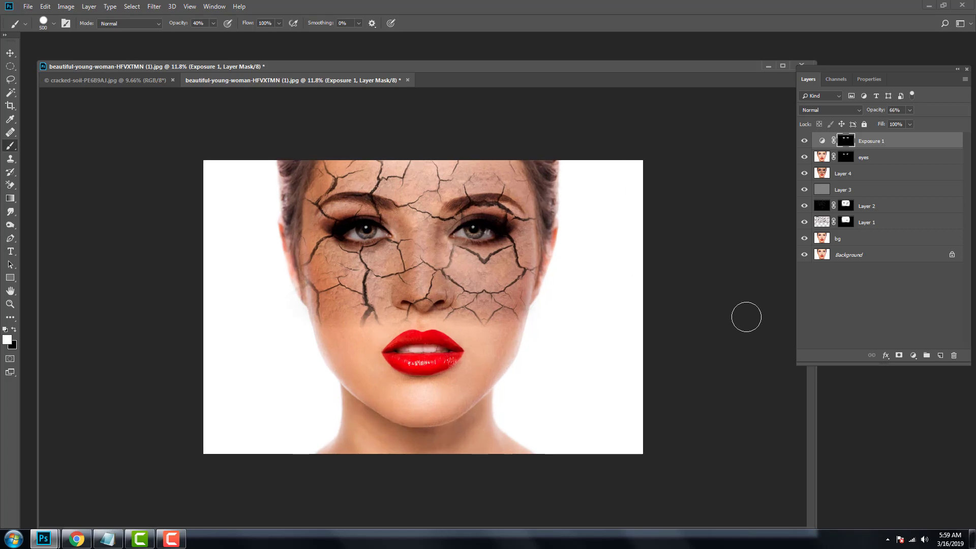
left_click(804, 254, "alt")
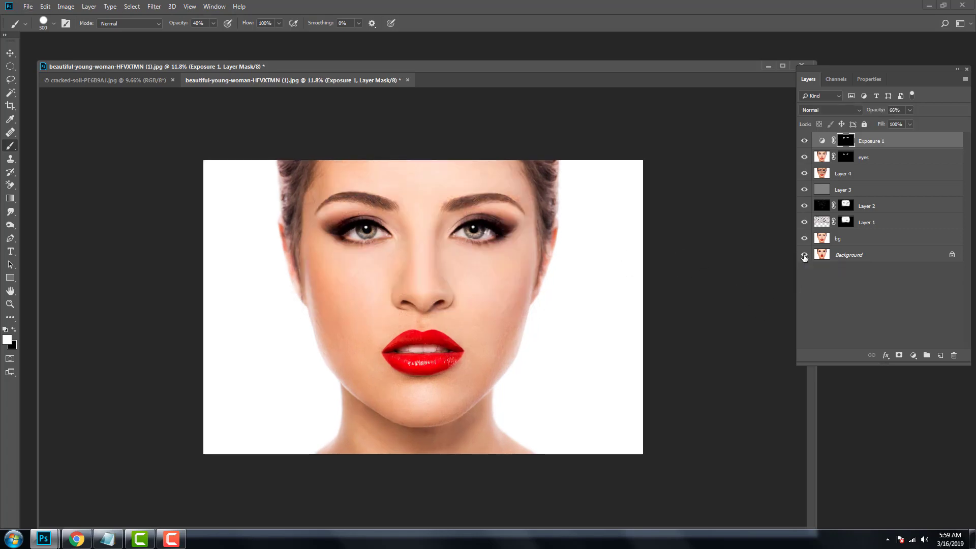